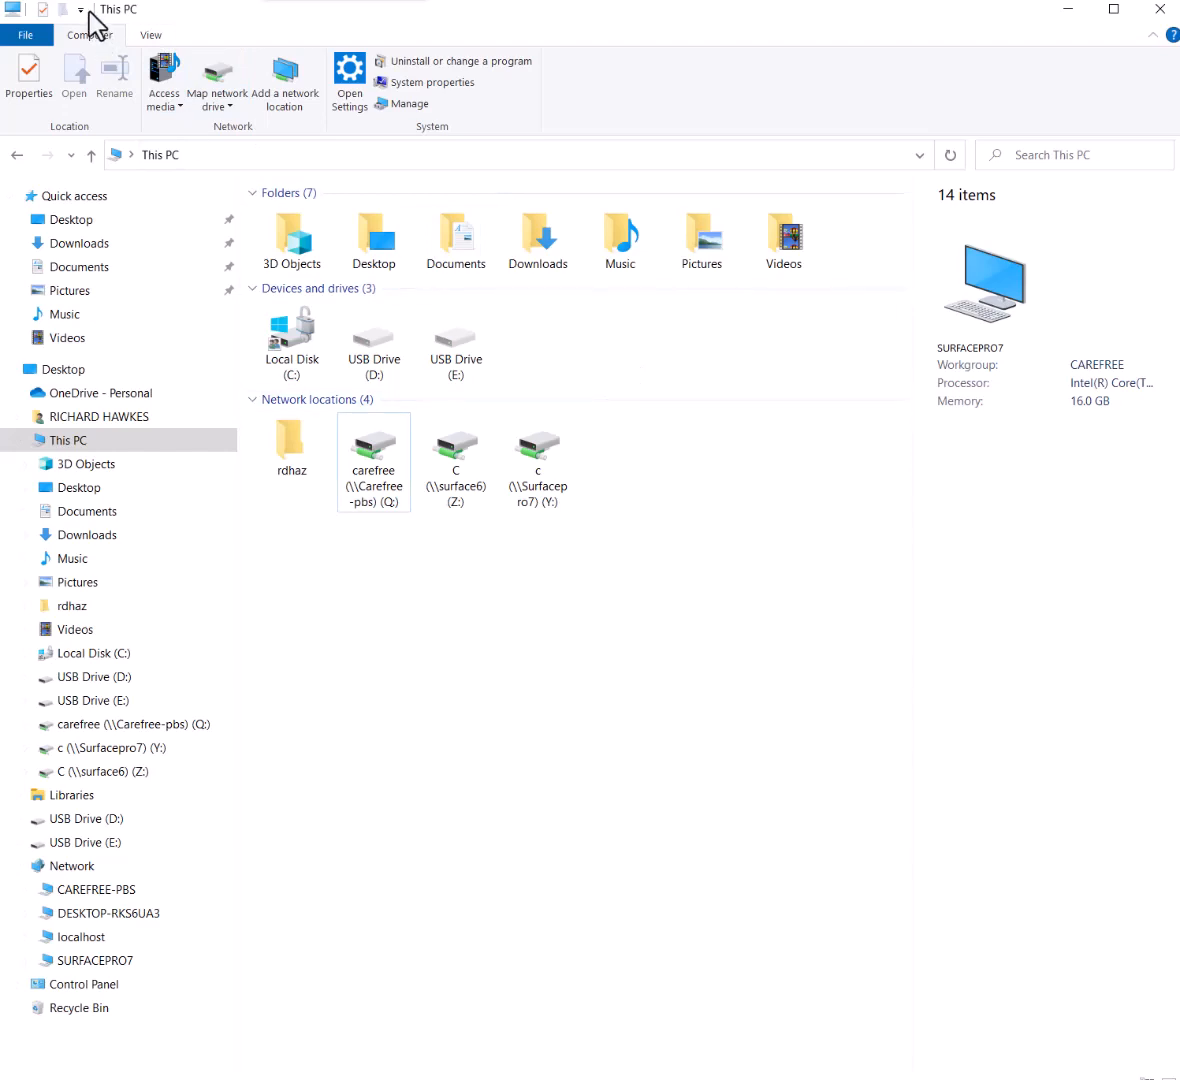
Show the View ribbon options and open Local Disk (C:) to list its 12 folders
{"action": "left_click", "coordinate": [152, 34]}
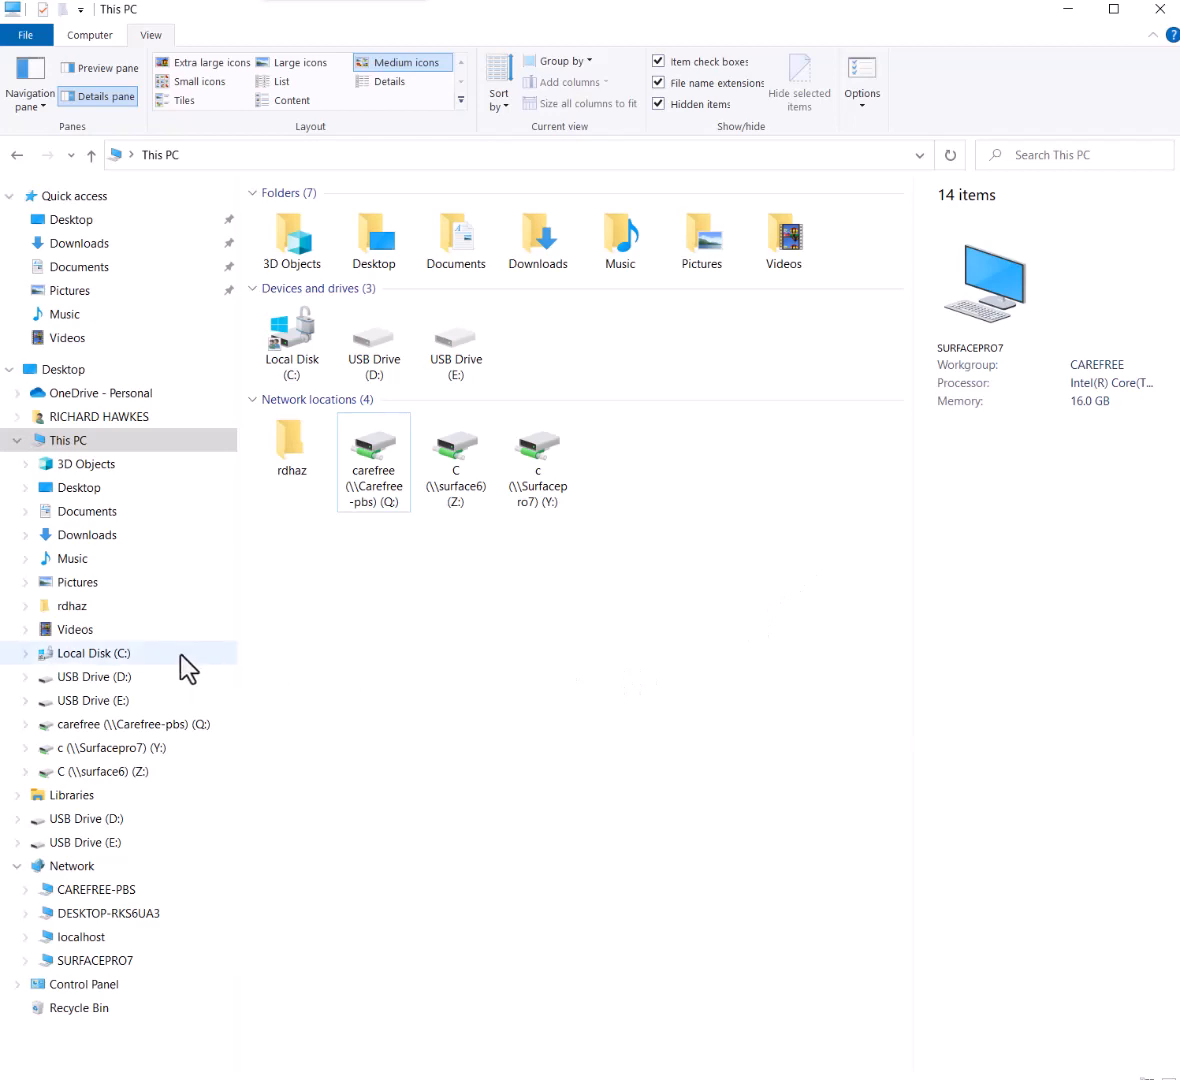
{"action": "left_click", "coordinate": [102, 655]}
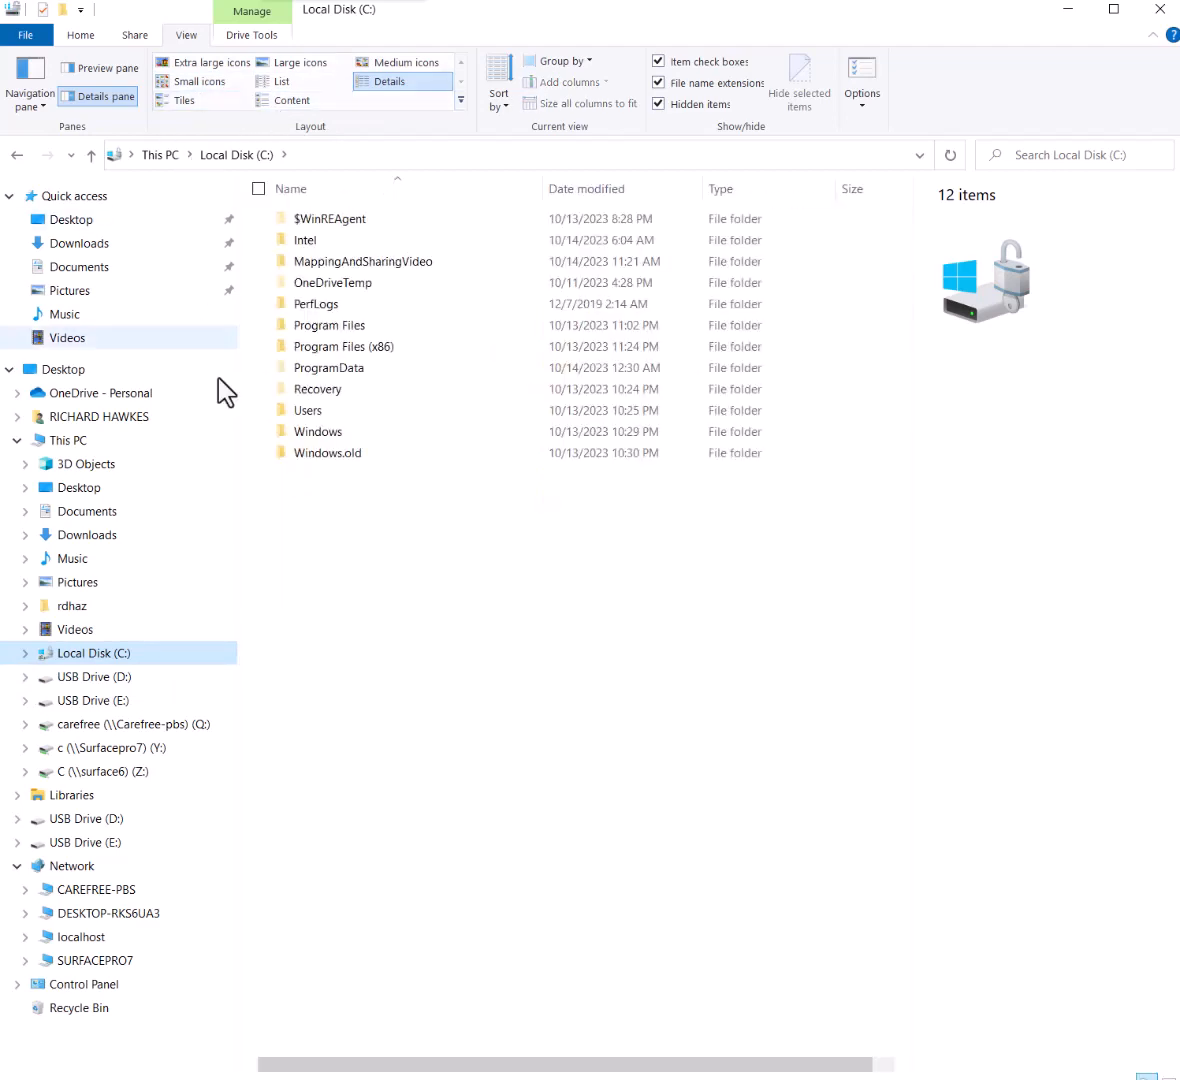
Go back to This PC, listing 7 folders, 3 drives and 4 network locations, with Computer ribbon commands shown
{"action": "left_click", "coordinate": [112, 442]}
{"action": "right_click", "coordinate": [135, 445]}
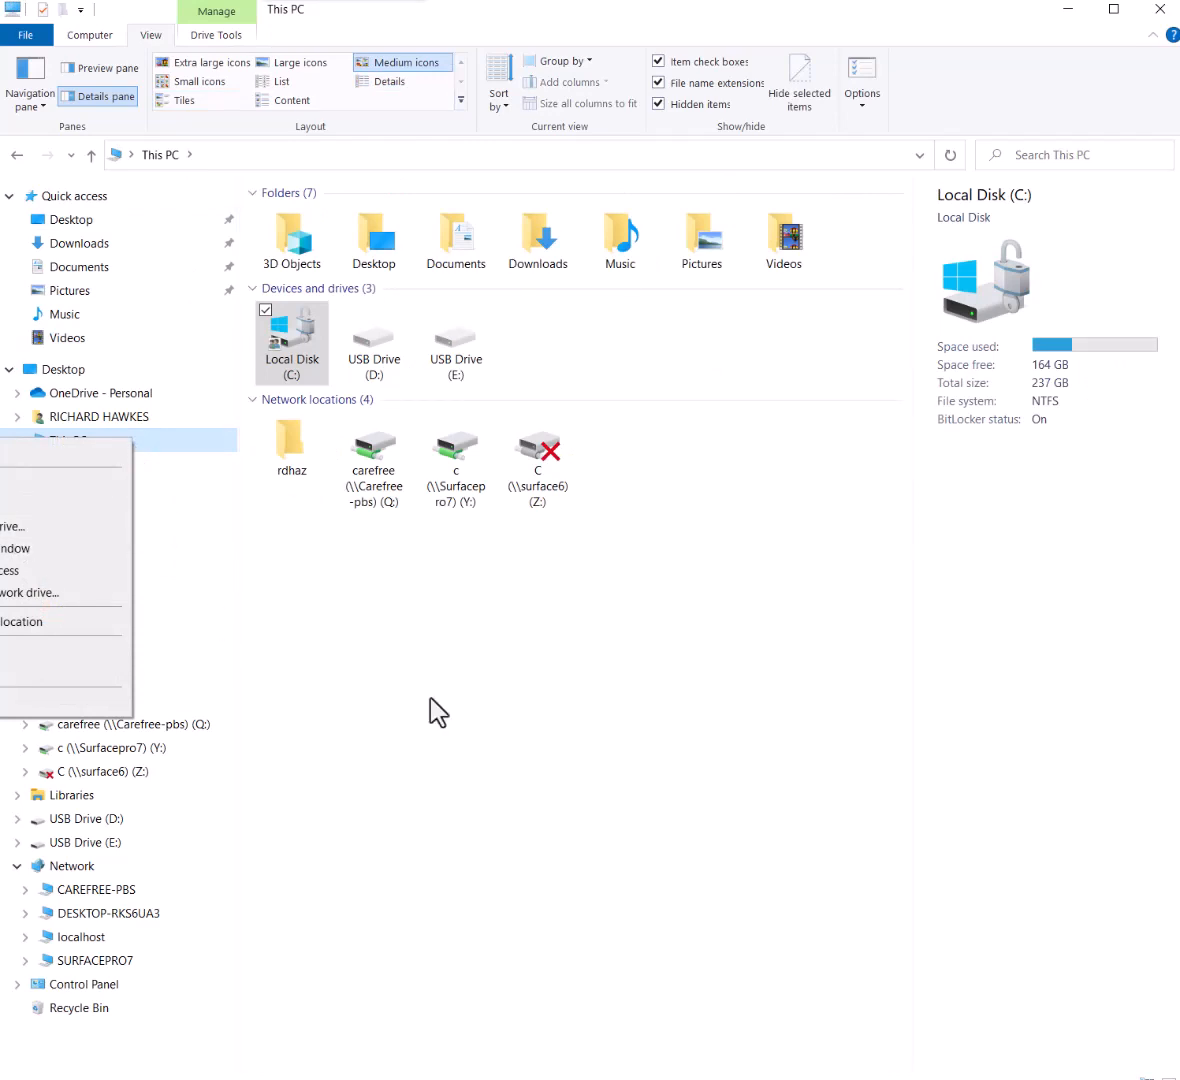
{"action": "left_click", "coordinate": [507, 675]}
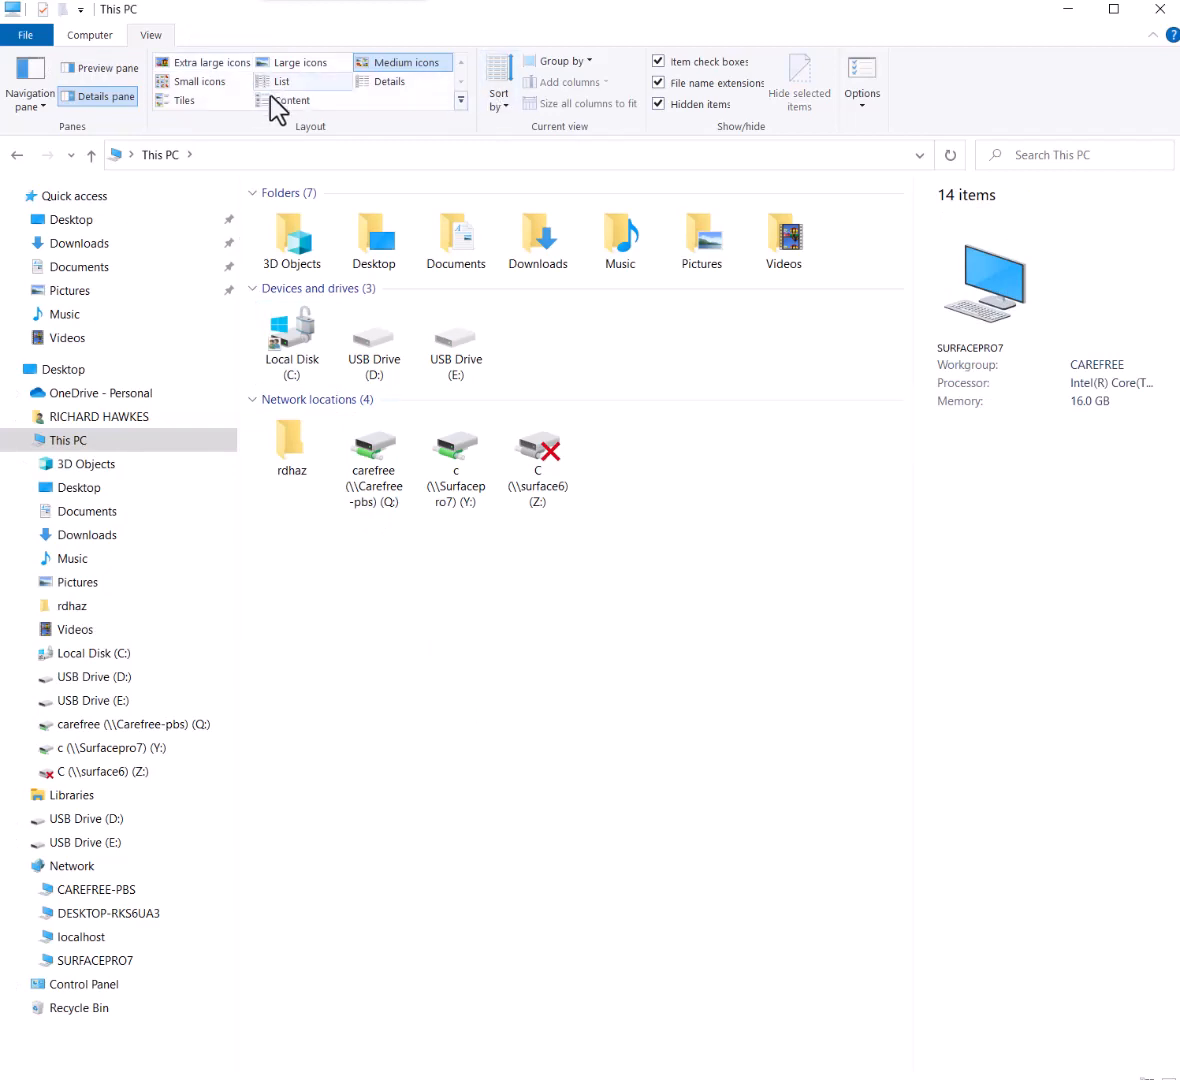
{"action": "left_click", "coordinate": [89, 38]}
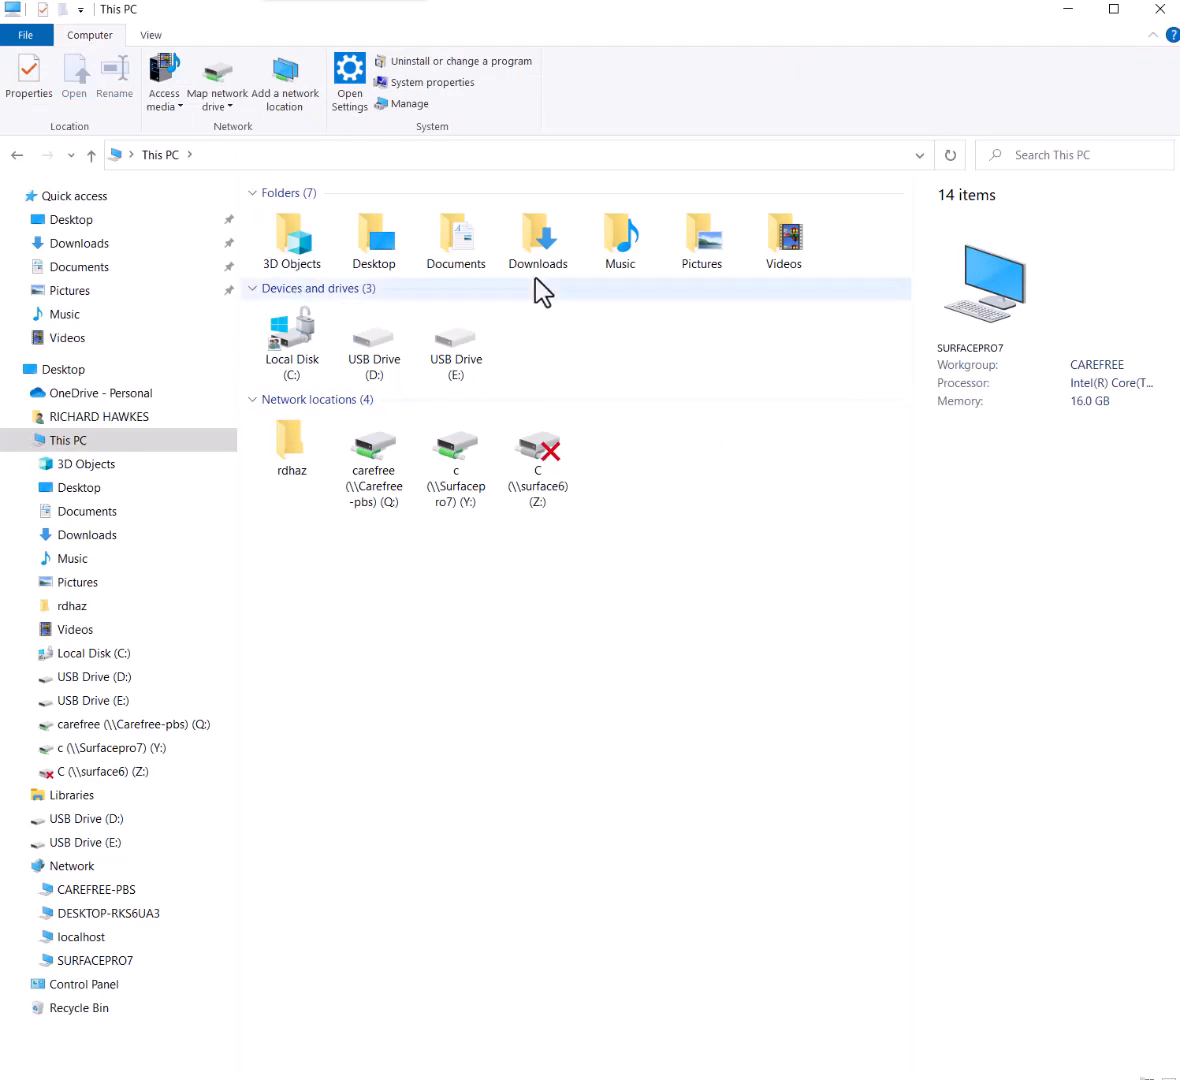
{"action": "left_click", "coordinate": [377, 155]}
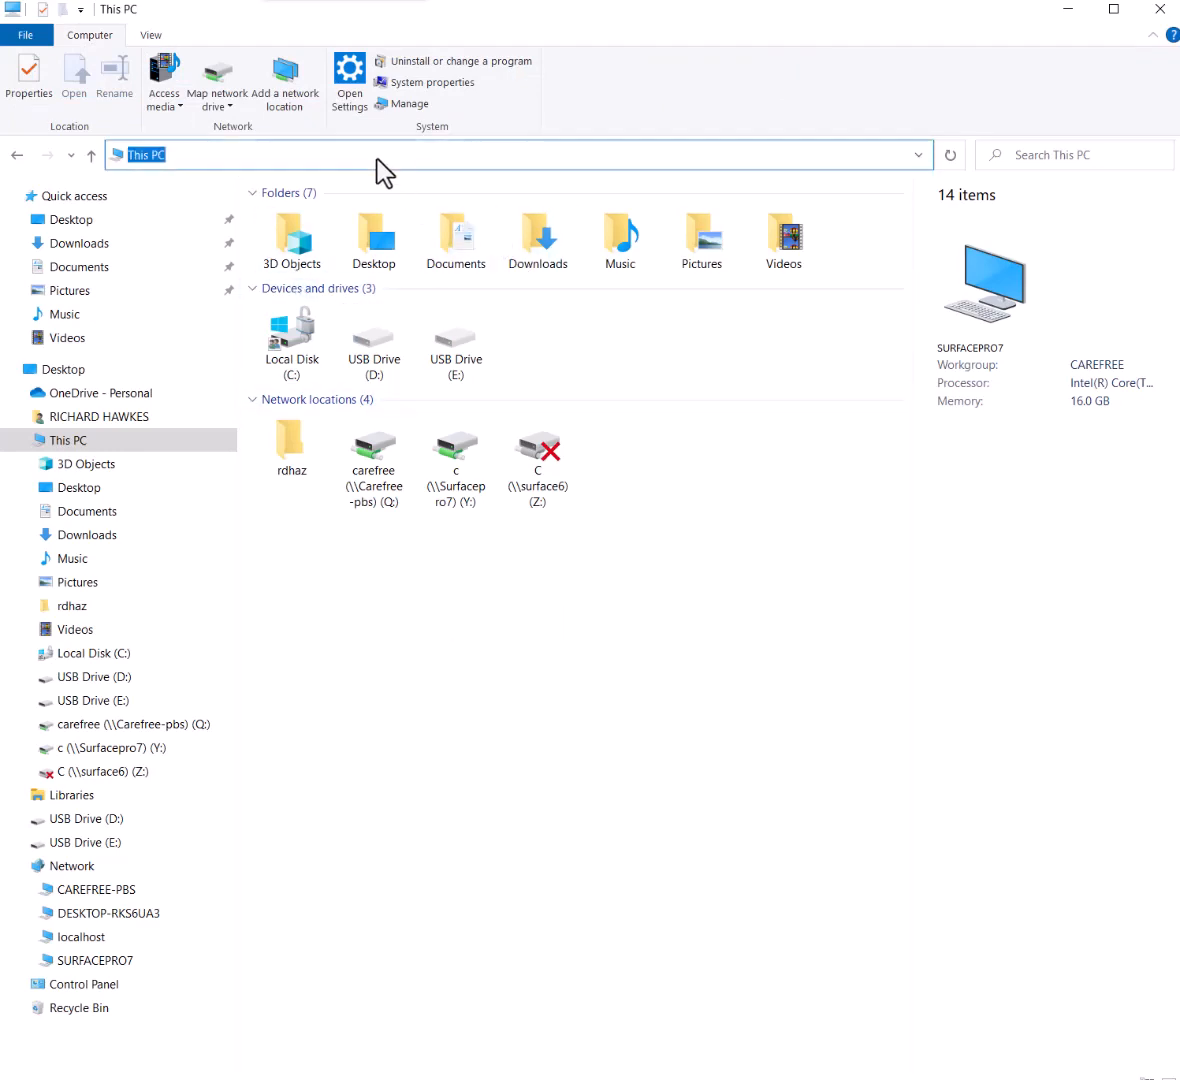
{"action": "type", "text": "\\\\"}
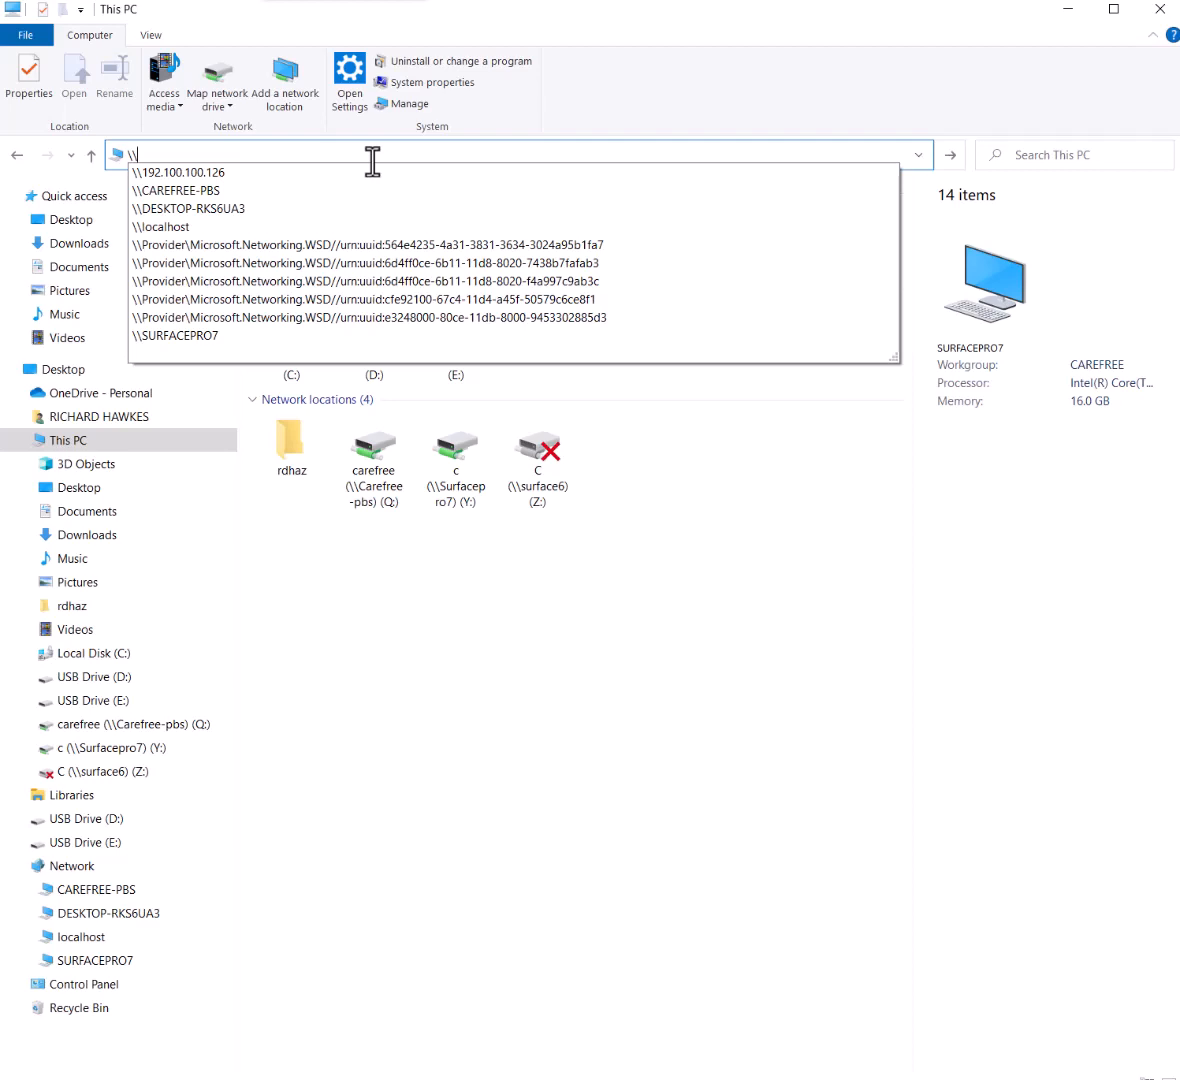
{"action": "type", "text": "localhos"}
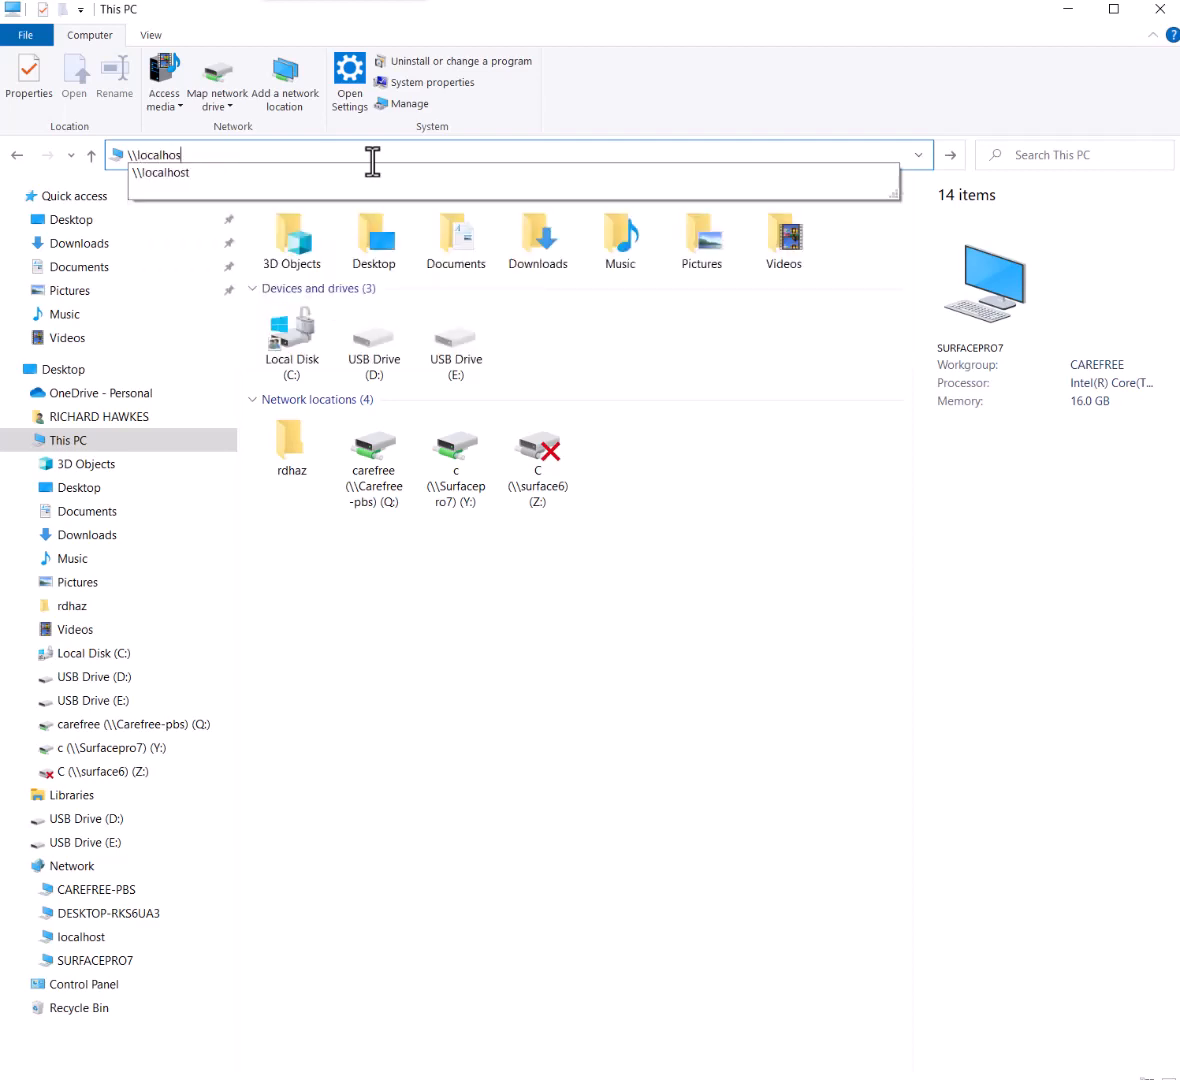
{"action": "type", "text": "t"}
{"action": "key", "text": "Return"}
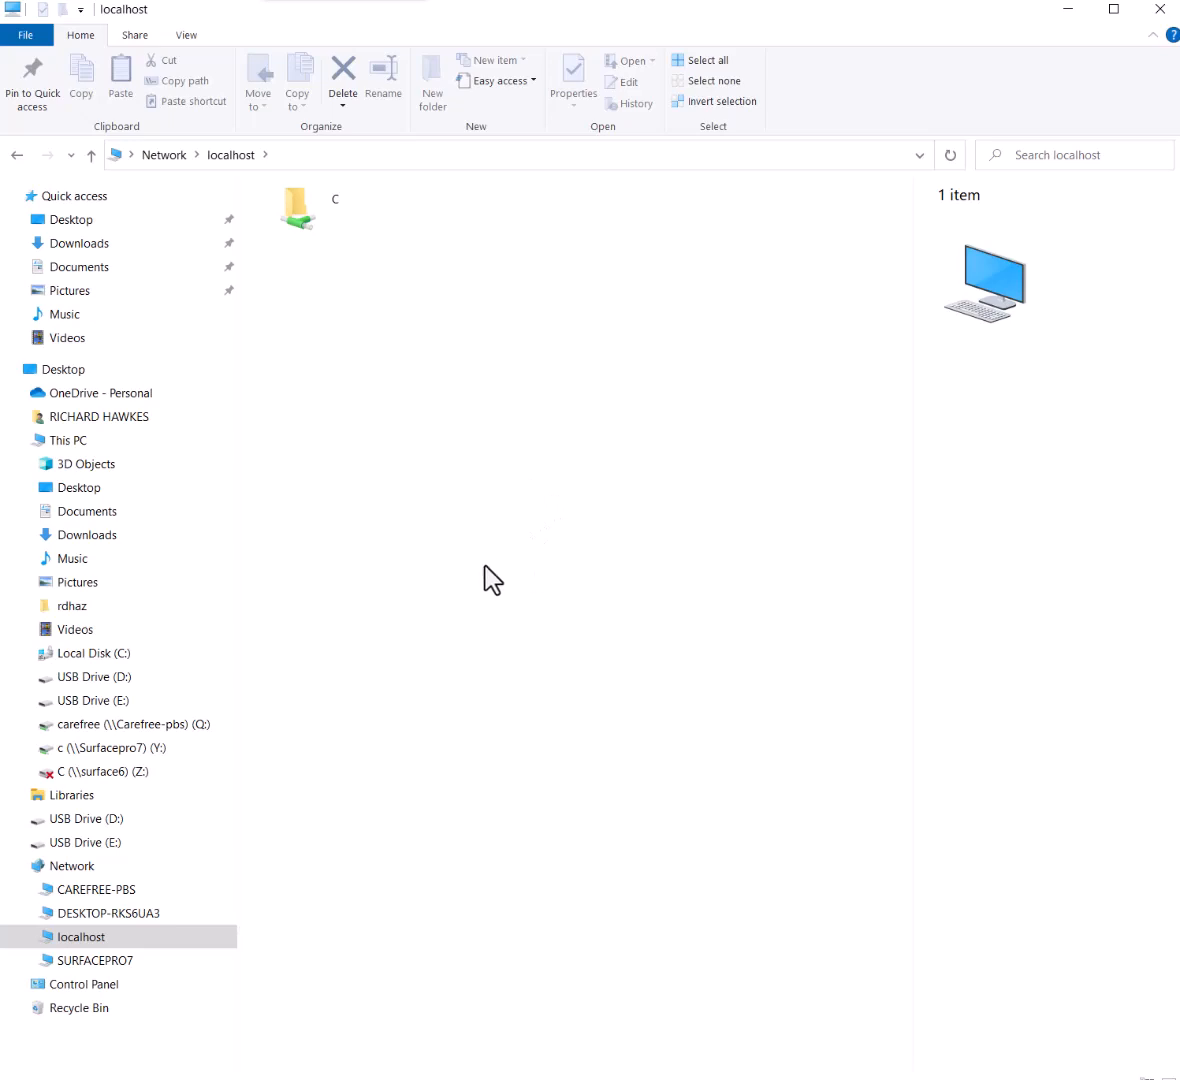
{"action": "left_click", "coordinate": [113, 447]}
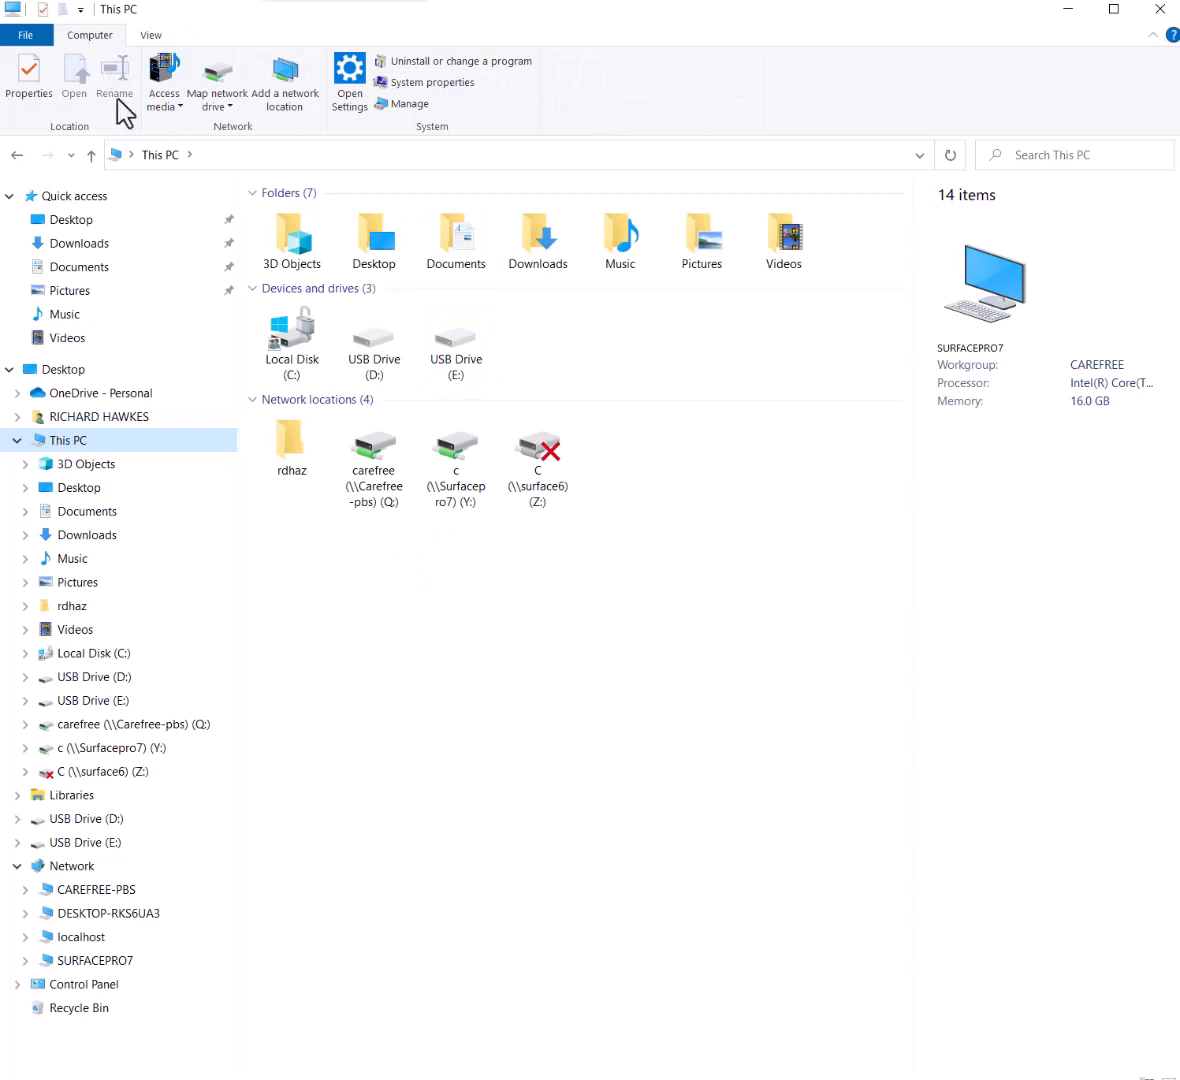
Open the mapped C (\\surface6) (Z:) drive to reconnect it, then return to This PC
{"action": "left_click", "coordinate": [229, 108]}
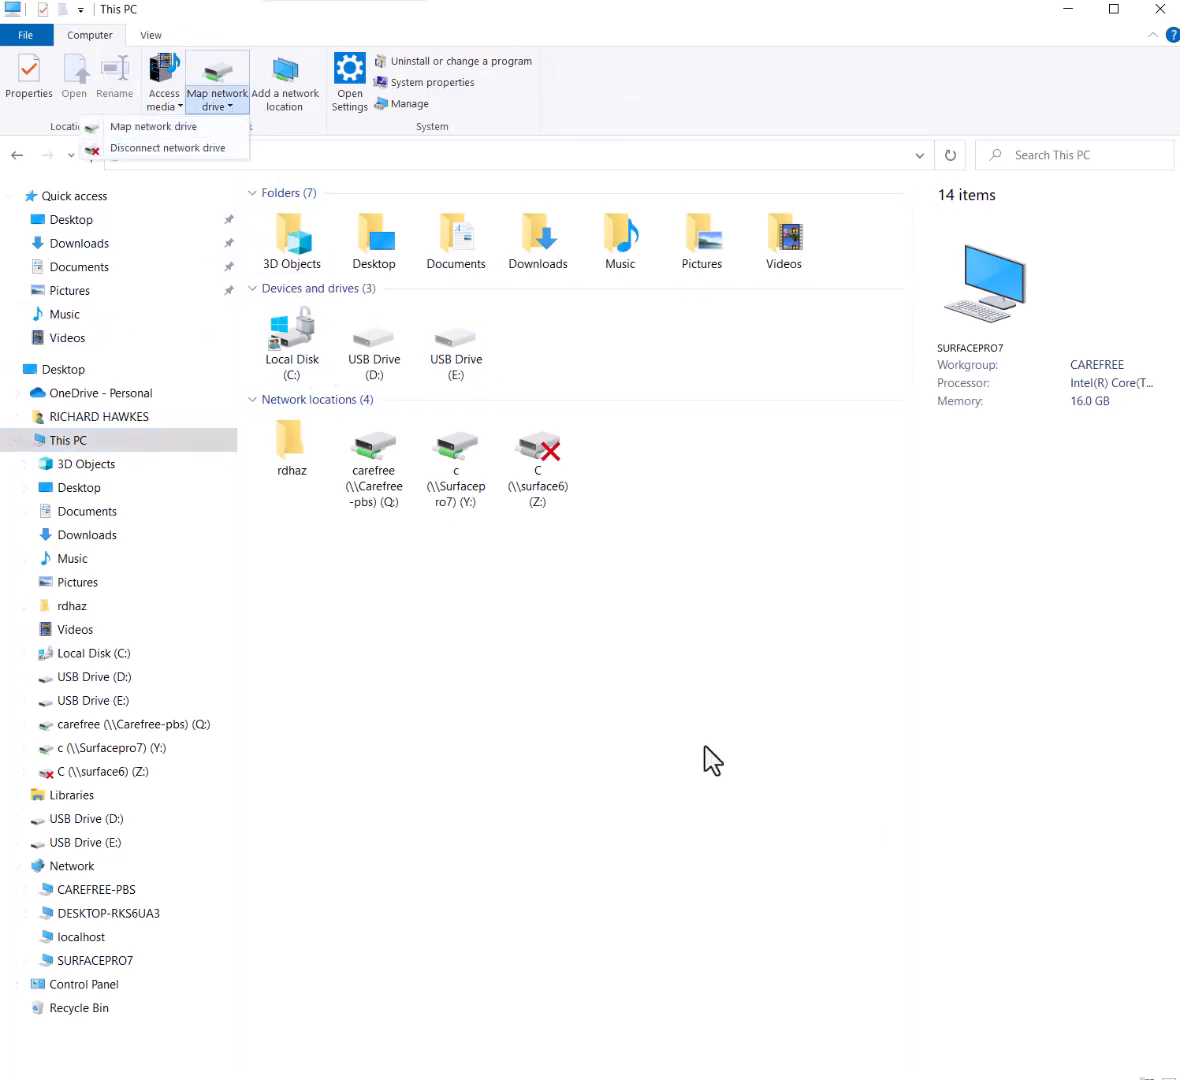
{"action": "left_click", "coordinate": [593, 668]}
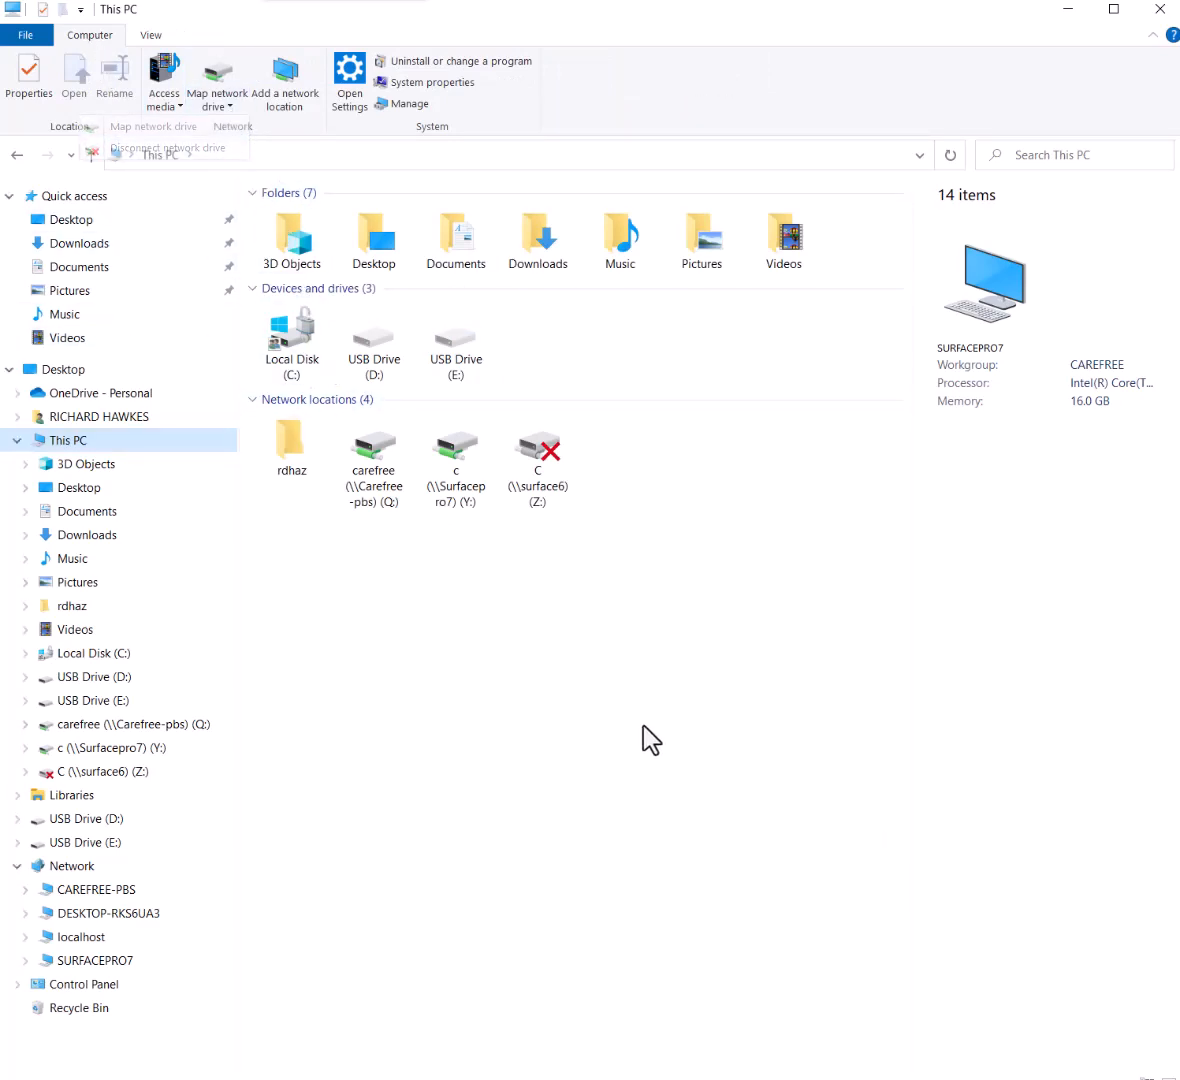
{"action": "double_click", "coordinate": [540, 494]}
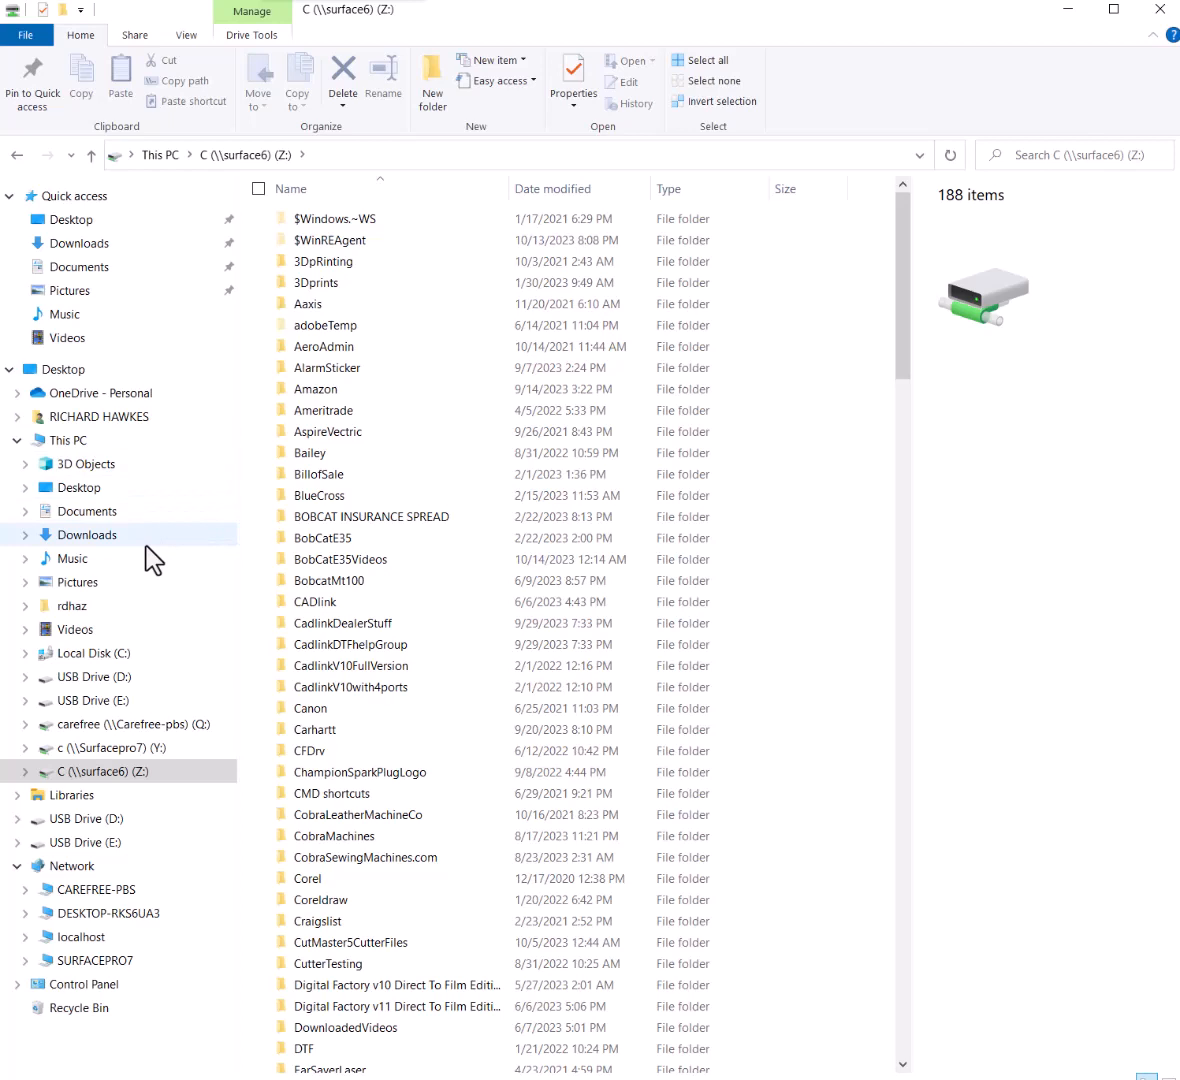
{"action": "left_click", "coordinate": [118, 445]}
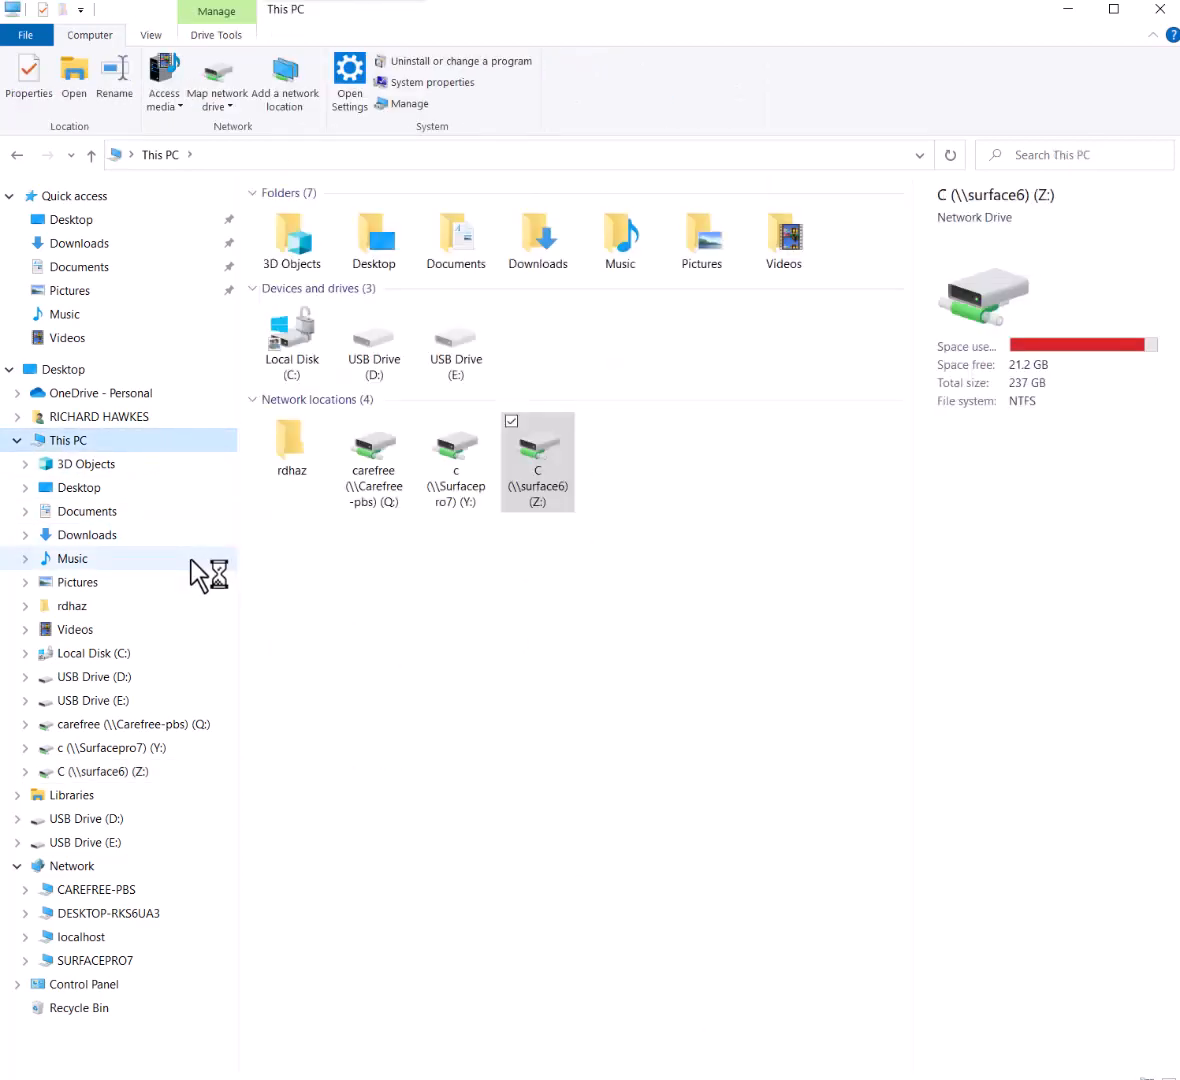
{"action": "left_click", "coordinate": [532, 652]}
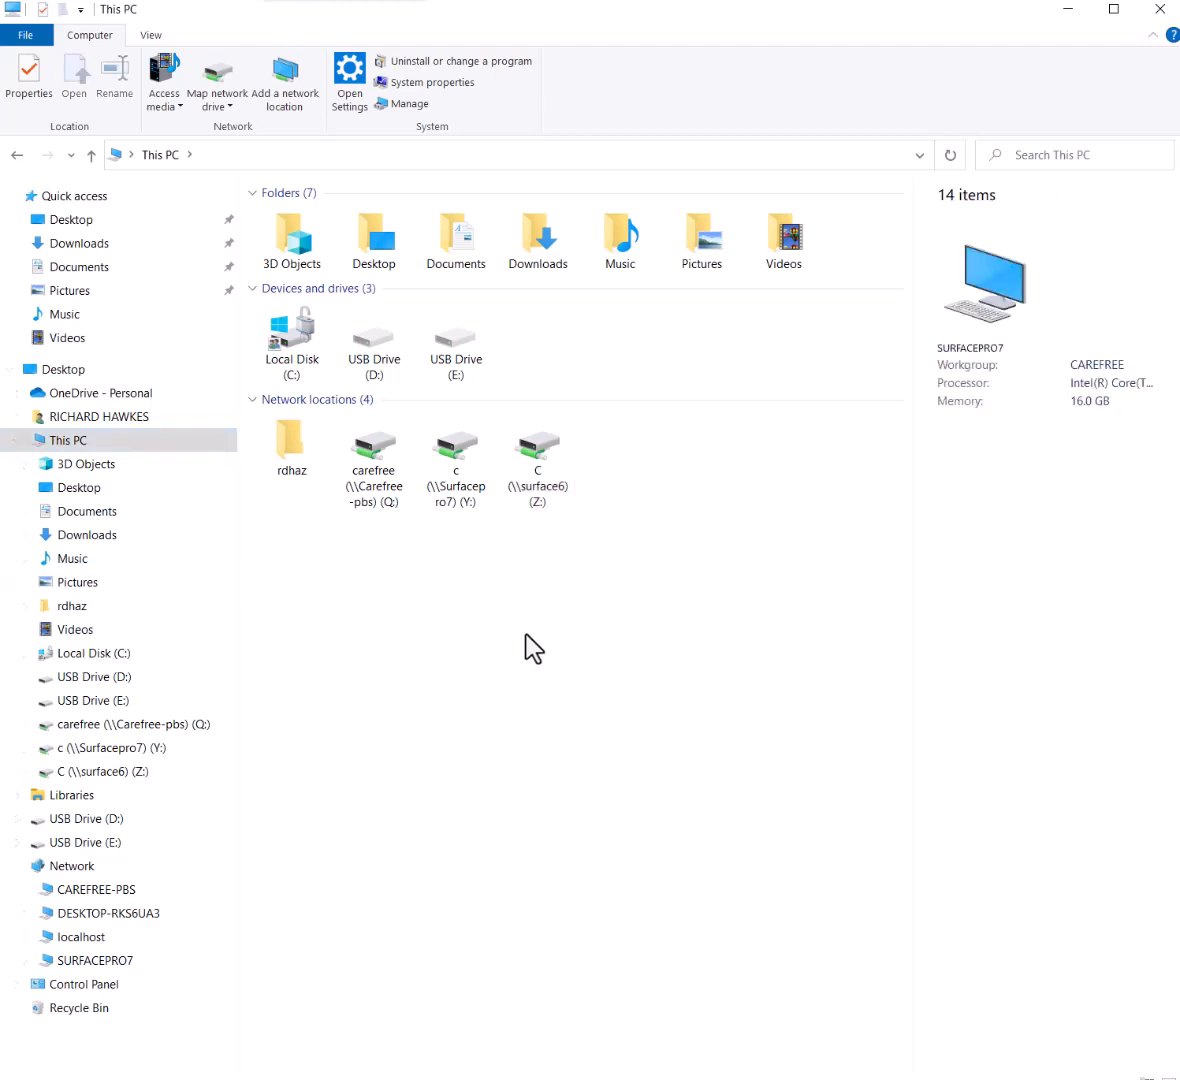
Disconnect the c (\\Surfacepro7) (Y:) network drive from This PC
{"action": "left_click", "coordinate": [448, 476]}
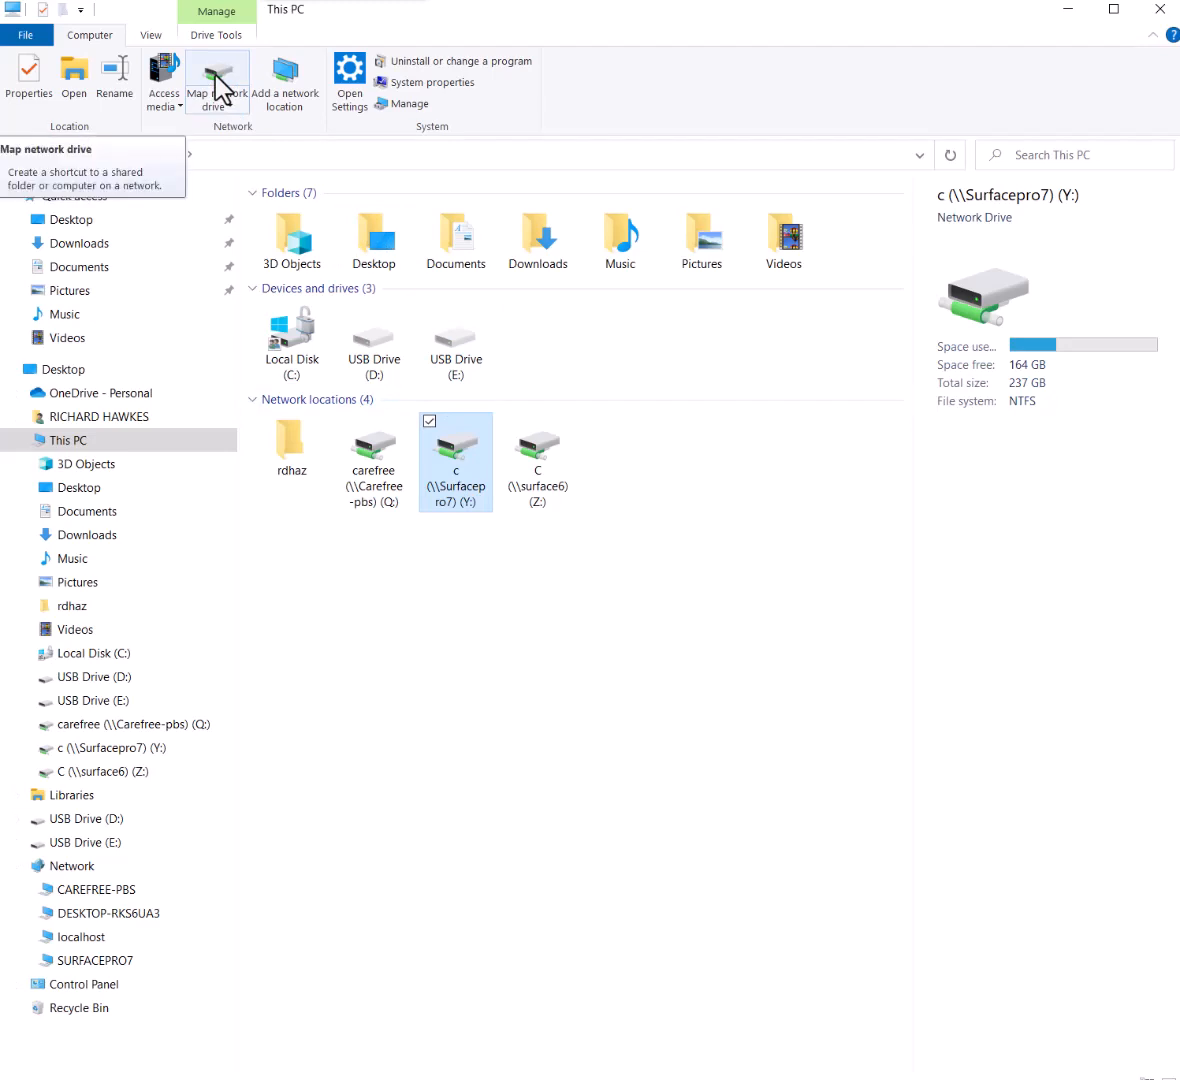
{"action": "left_click", "coordinate": [228, 105]}
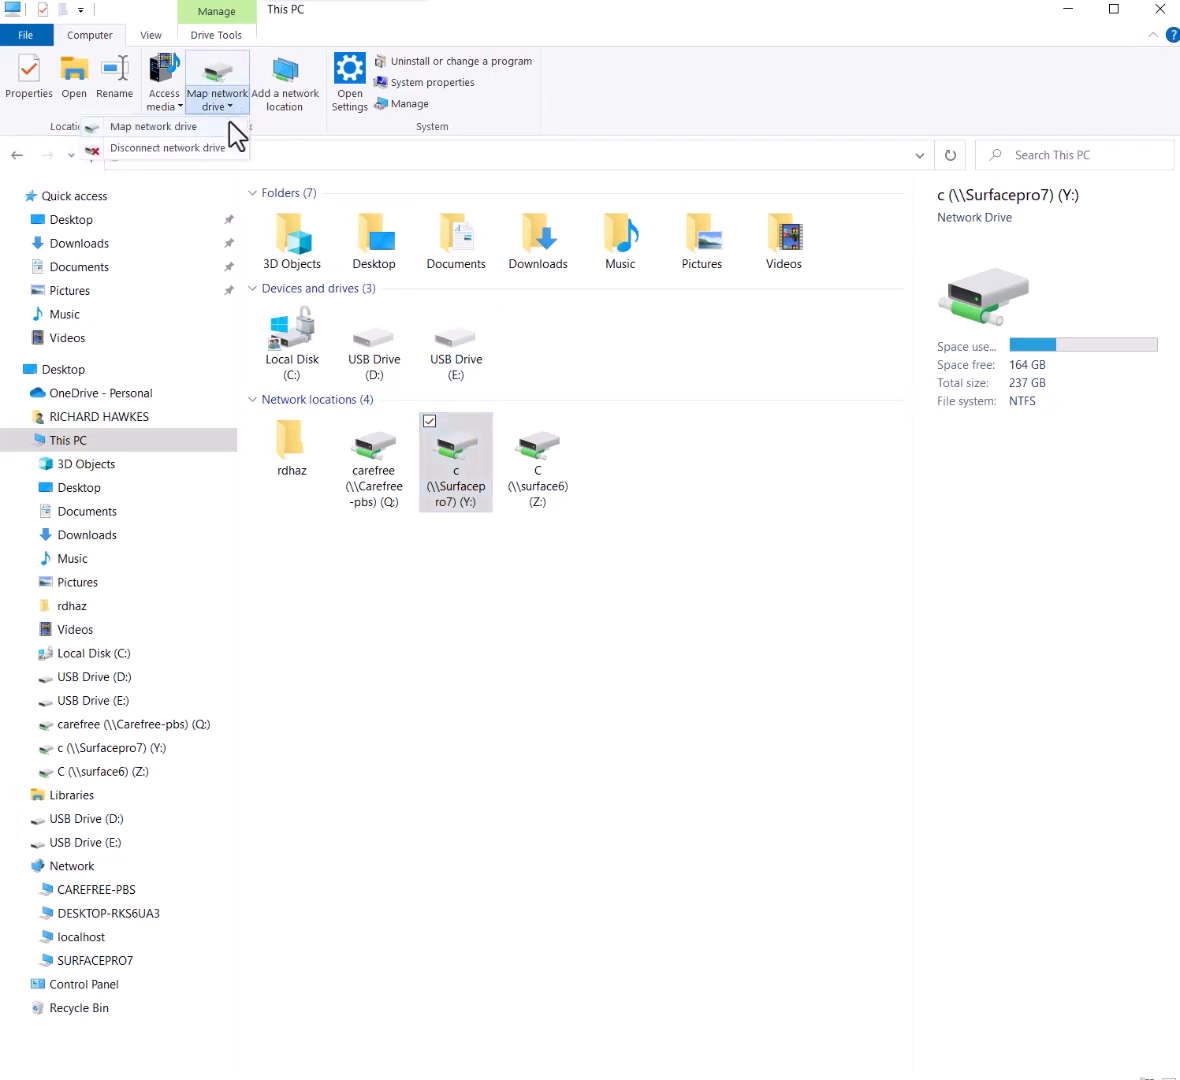
{"action": "left_click", "coordinate": [186, 148]}
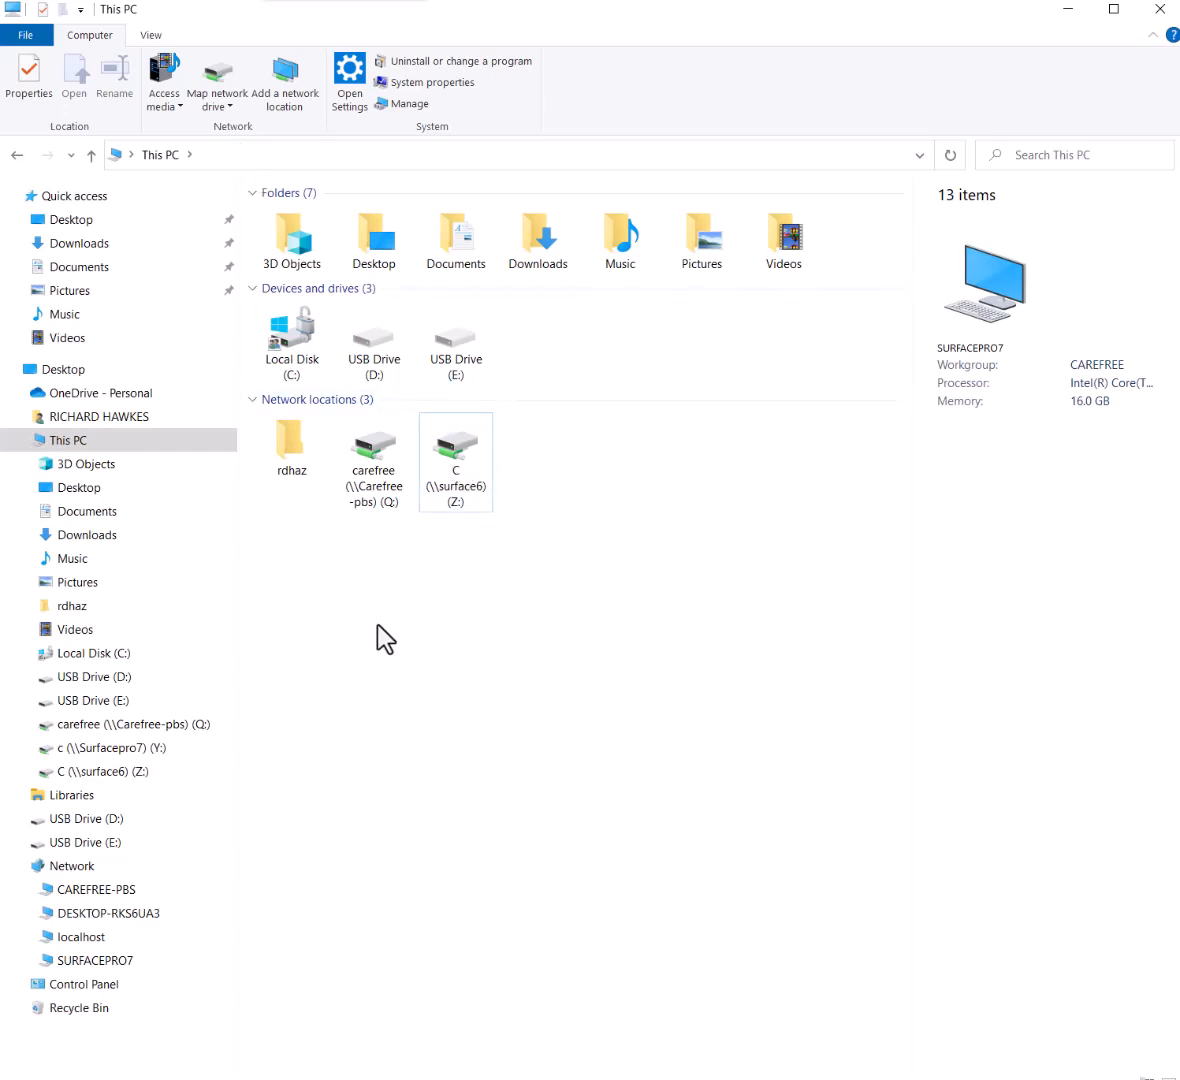
Open Local Disk (C:) and glance at its Sharing properties, closing them unchanged
{"action": "left_click", "coordinate": [110, 654]}
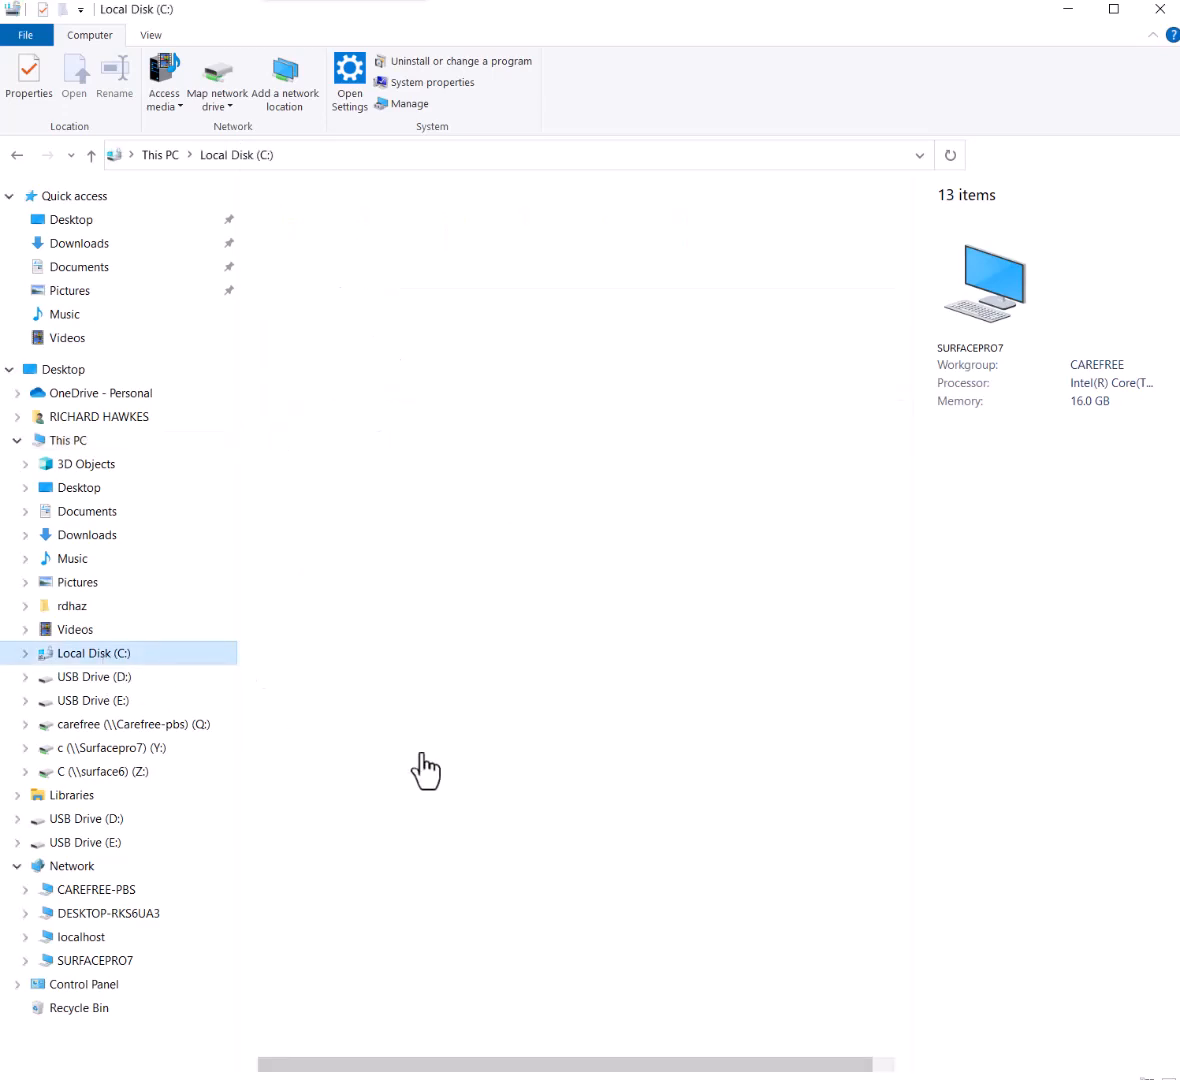
{"action": "right_click", "coordinate": [121, 656]}
{"action": "left_click", "coordinate": [5, 966]}
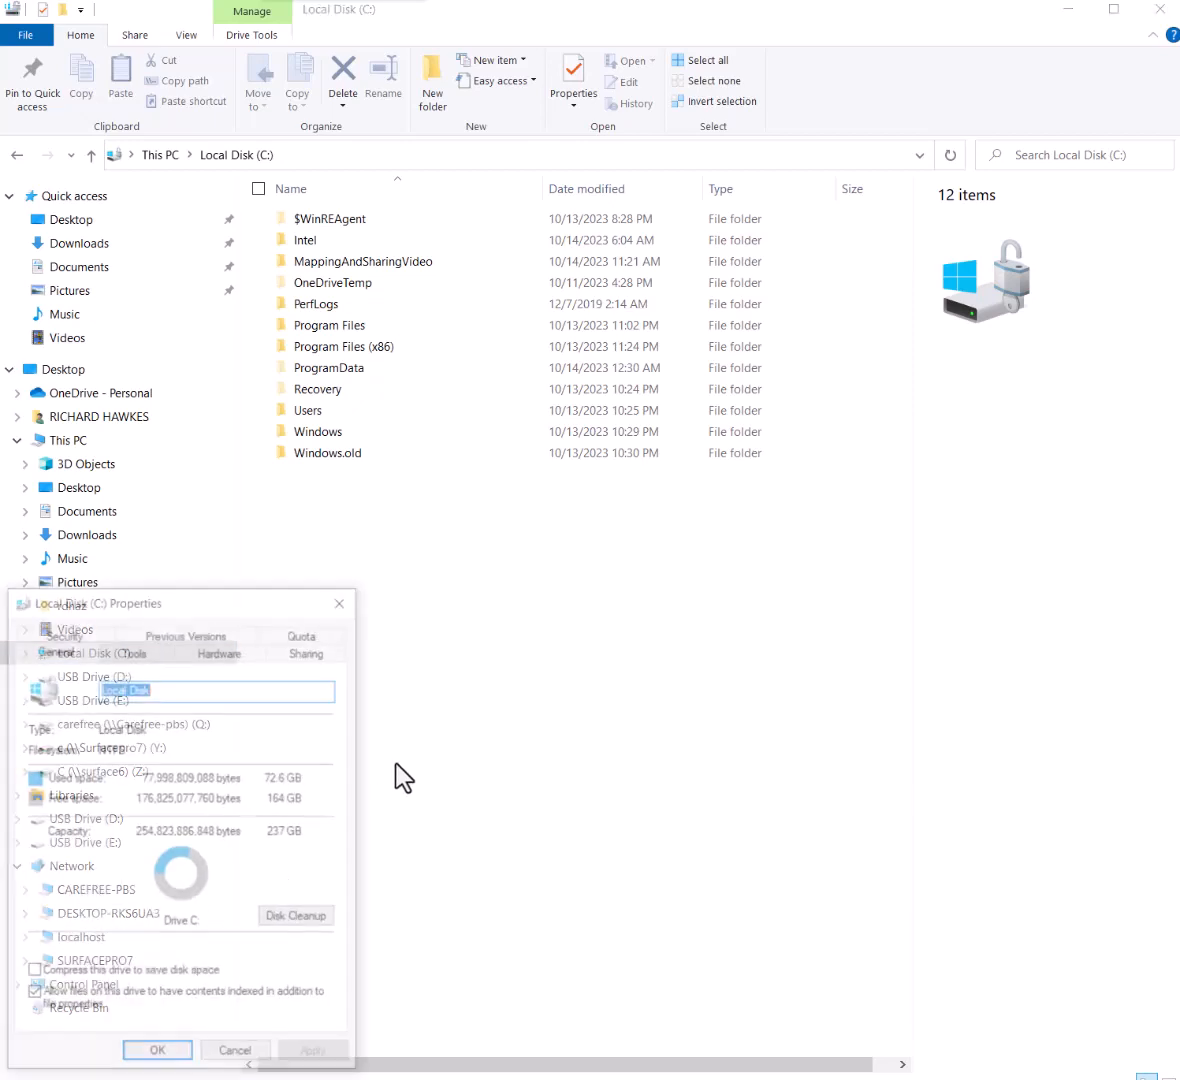
{"action": "left_click", "coordinate": [300, 665]}
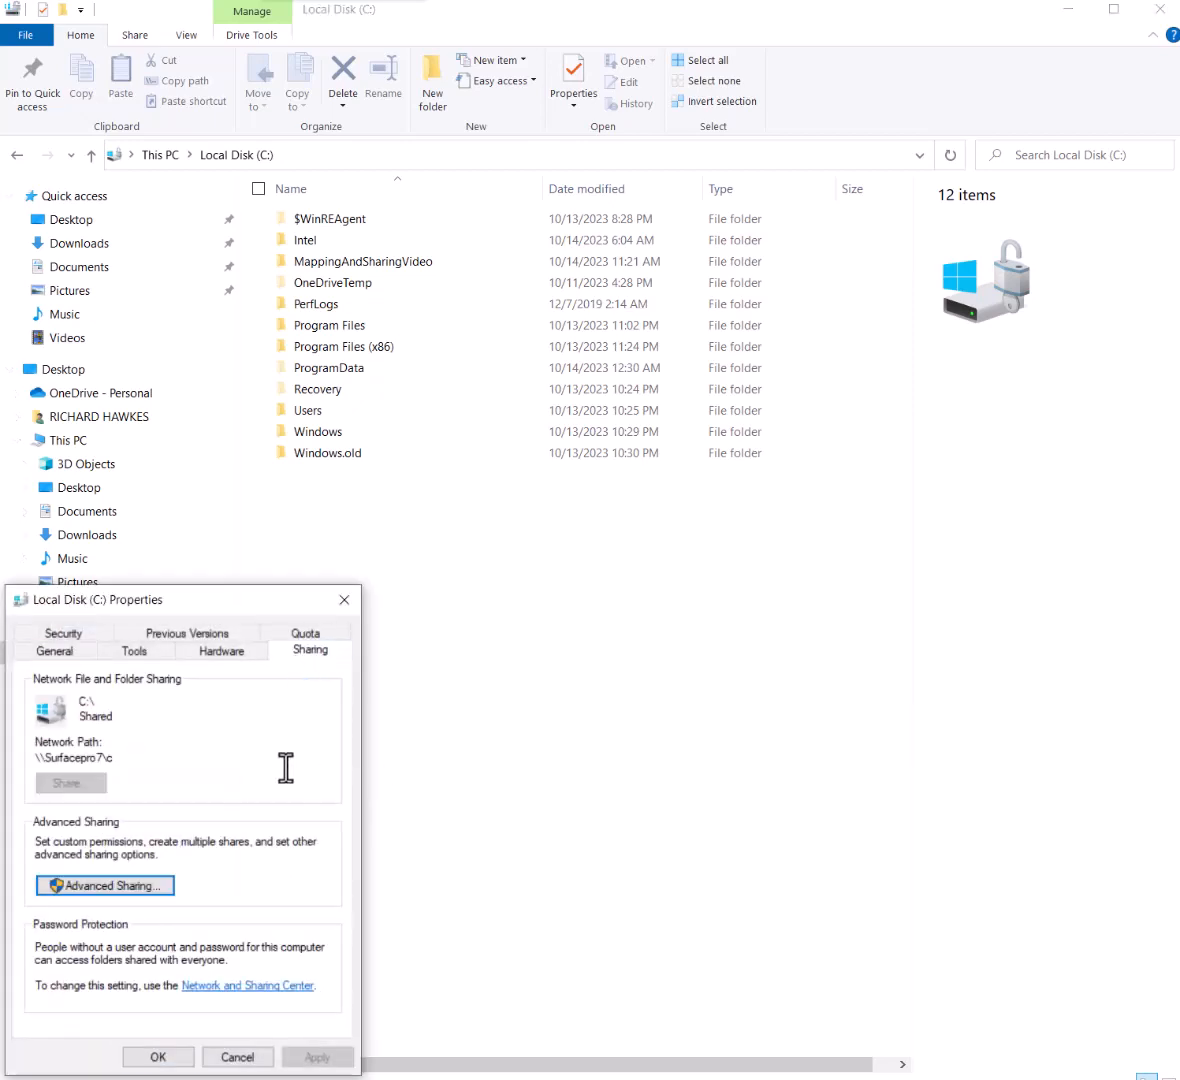
{"action": "left_click", "coordinate": [250, 1058]}
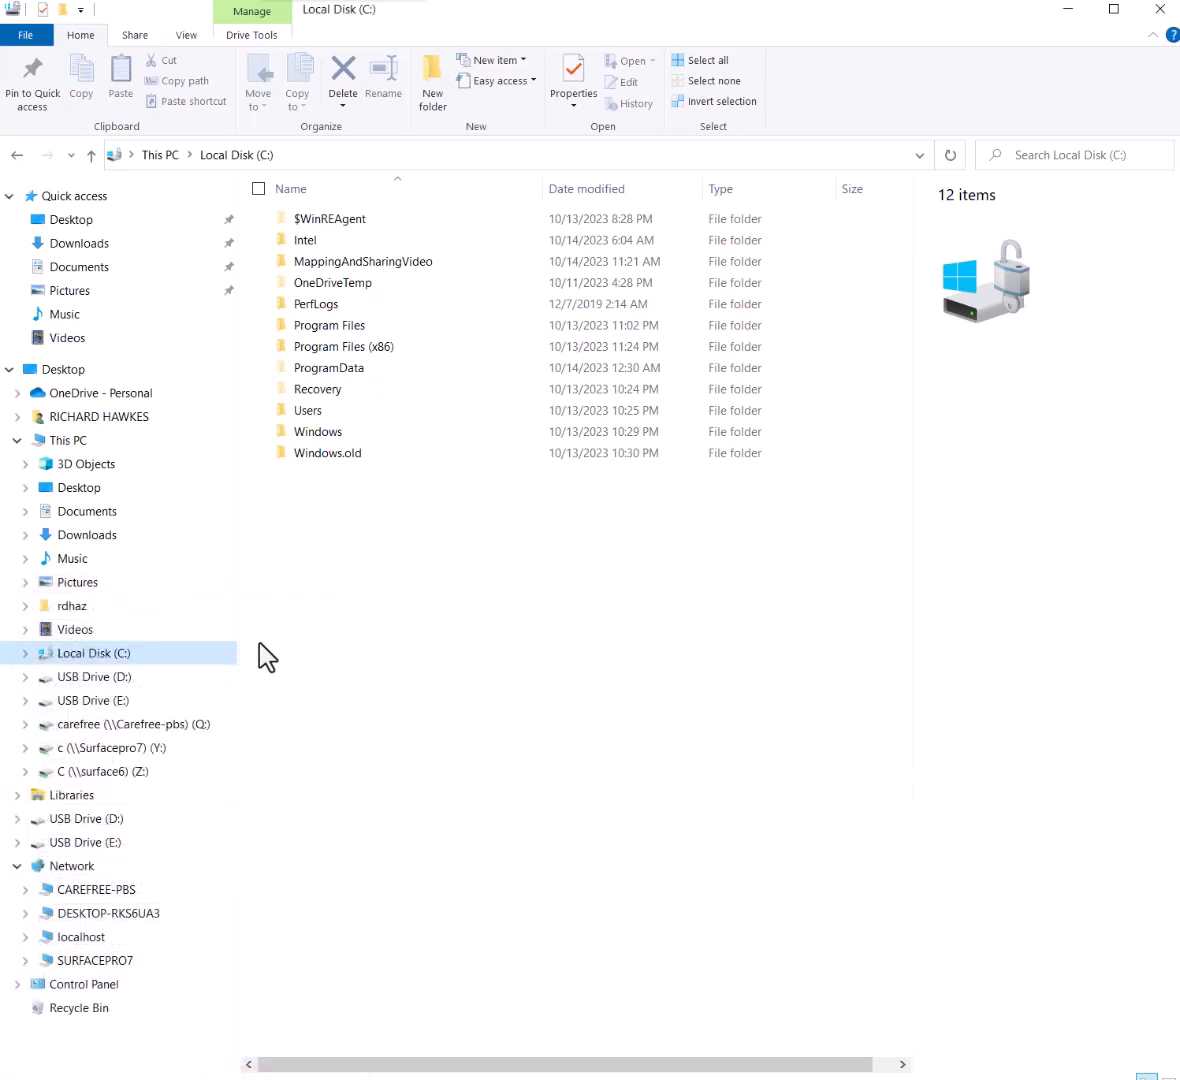
Review the C: drive's sharing at \\Surfacepro7\c, cancel the properties, and return to This PC
{"action": "right_click", "coordinate": [128, 655]}
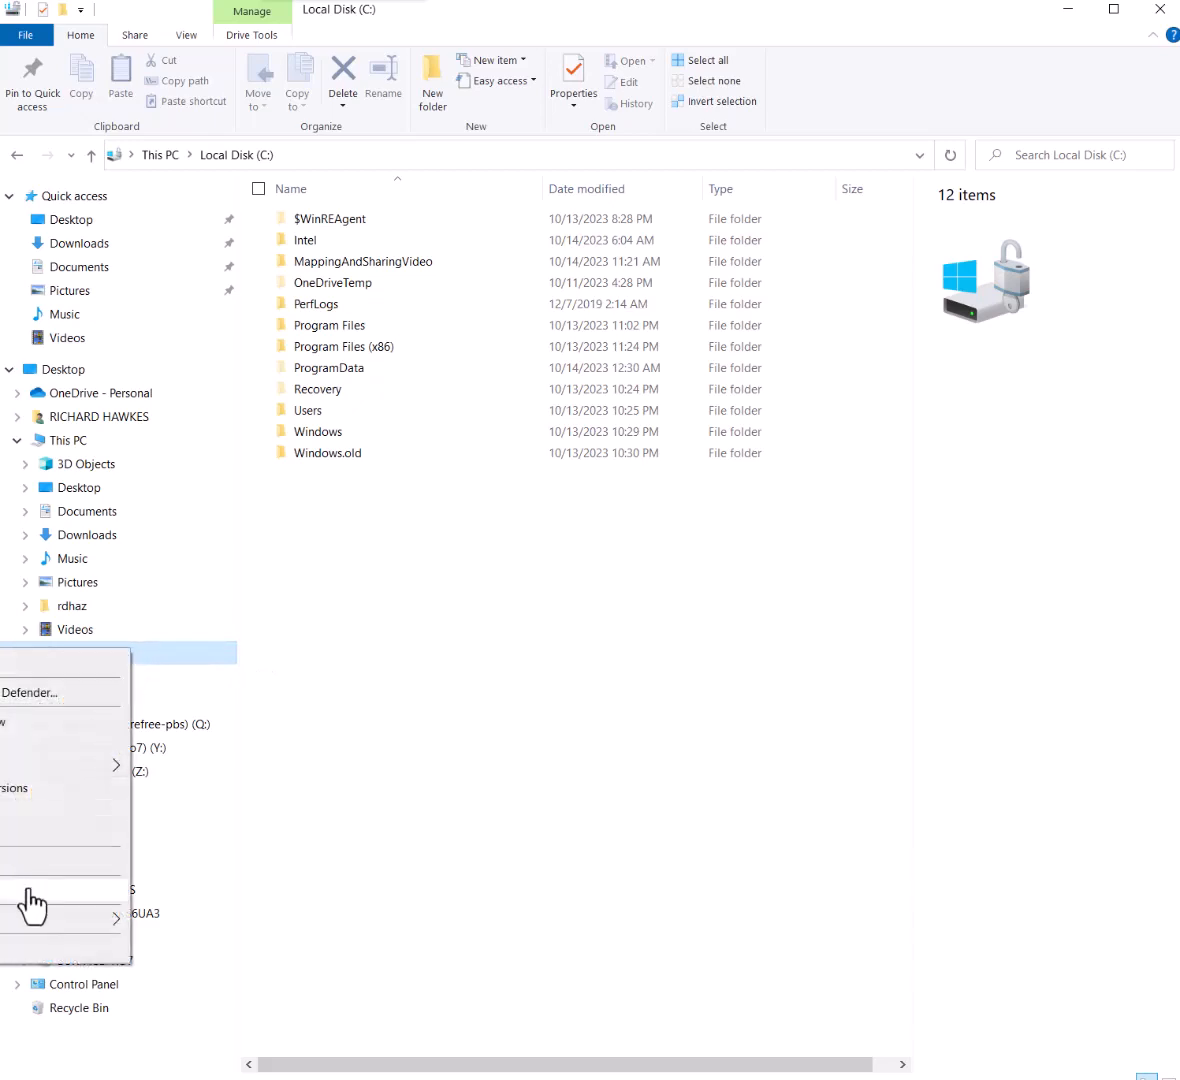
{"action": "left_click", "coordinate": [20, 955]}
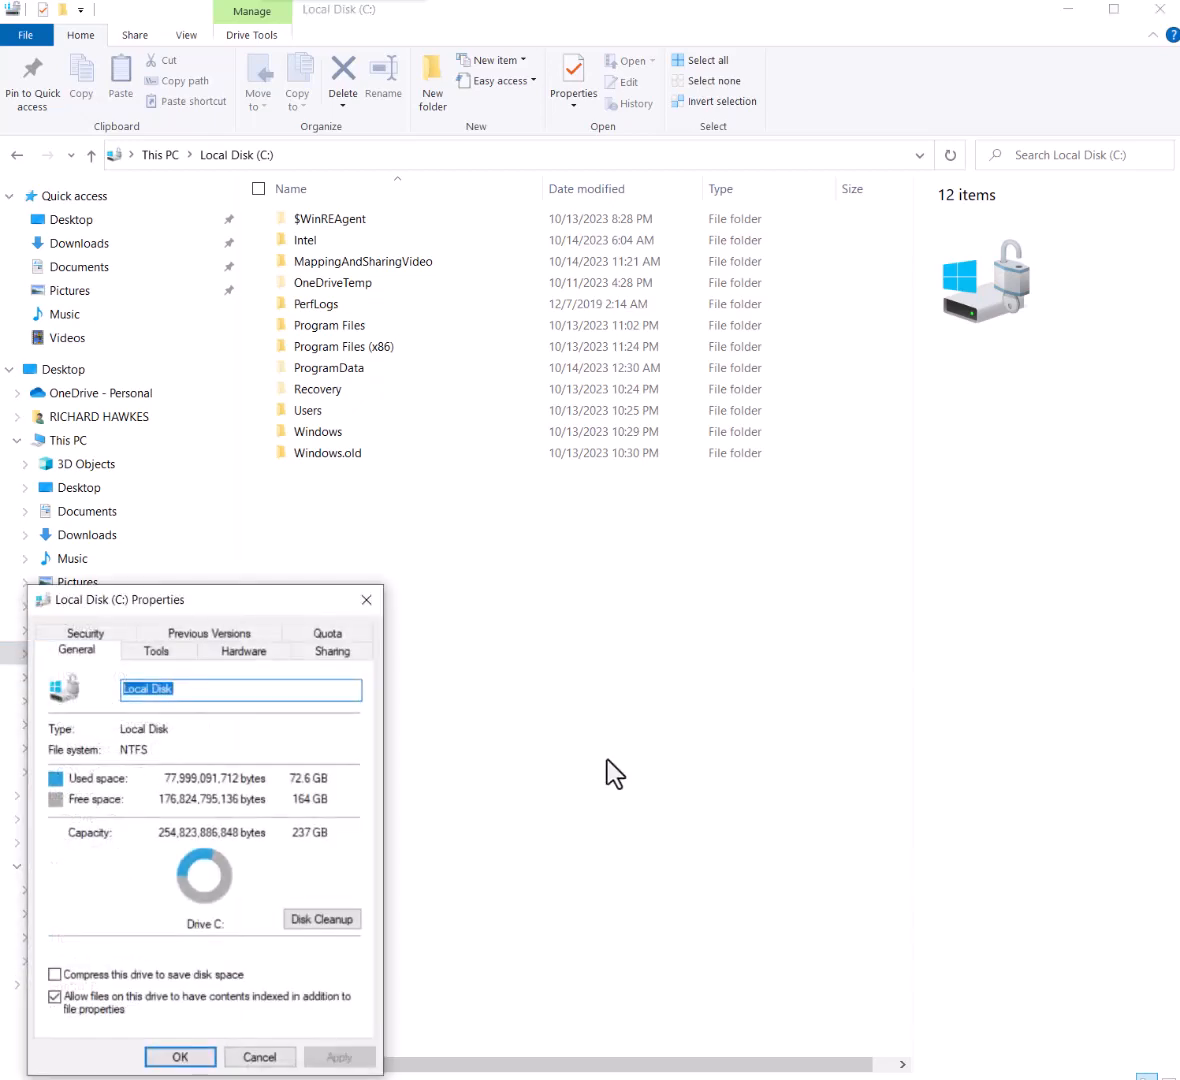
{"action": "left_click", "coordinate": [329, 655]}
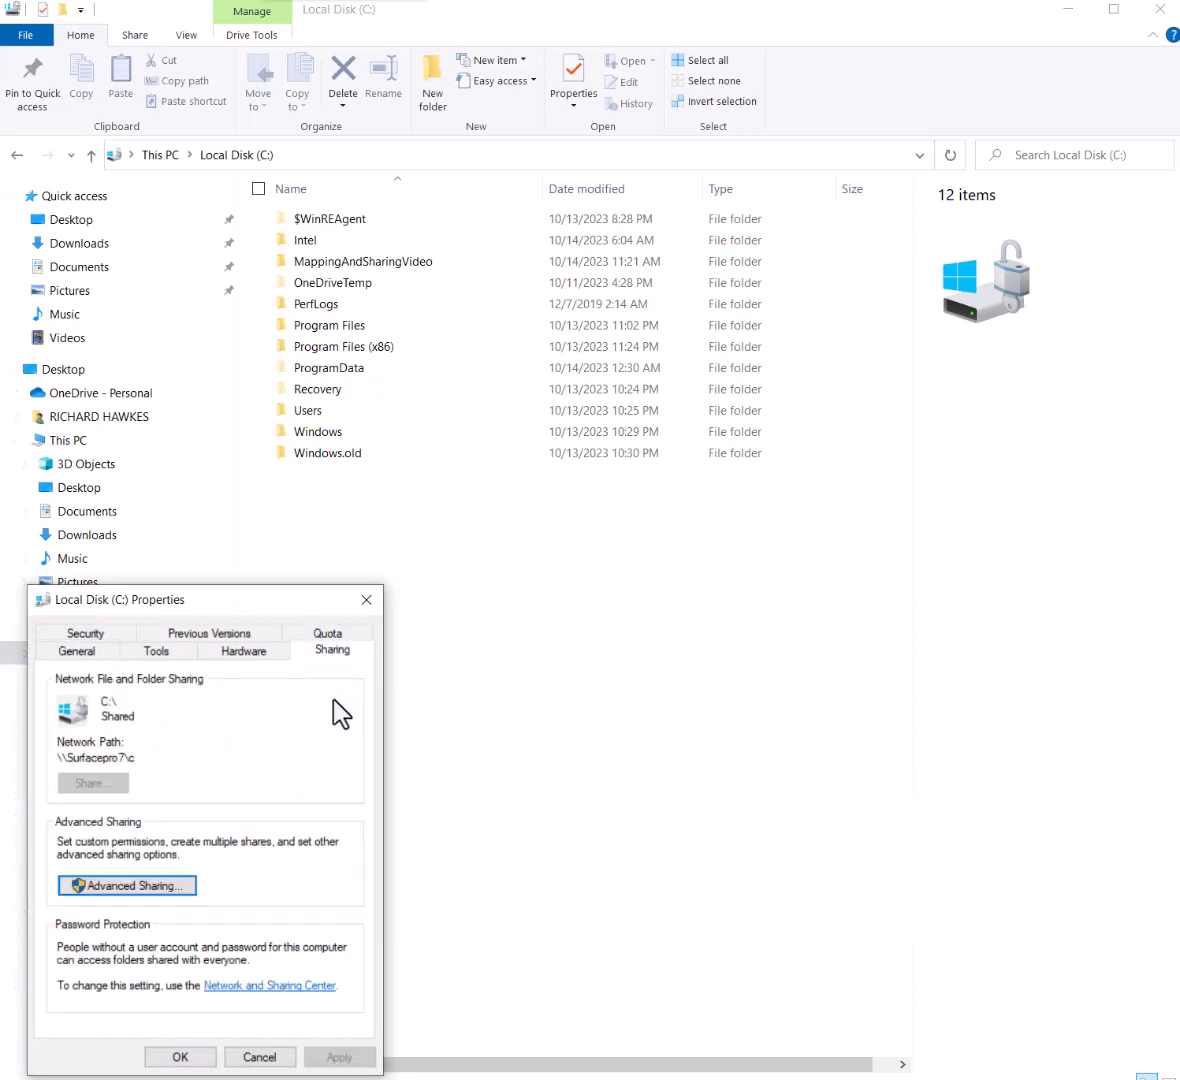
{"action": "left_click_drag", "start_coordinate": [268, 605], "coordinate": [538, 383]}
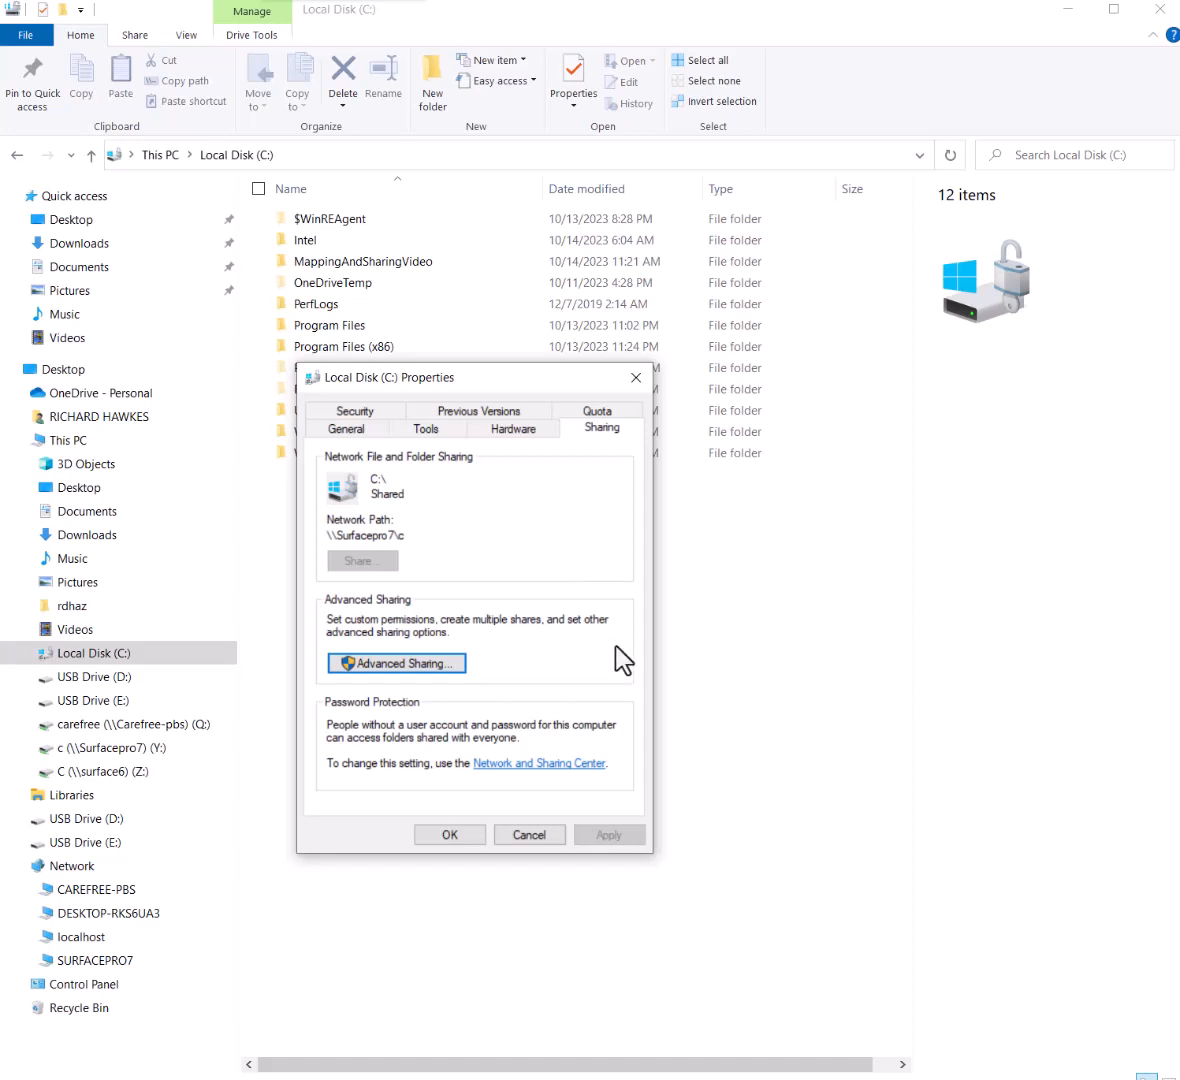
{"action": "left_click", "coordinate": [529, 836]}
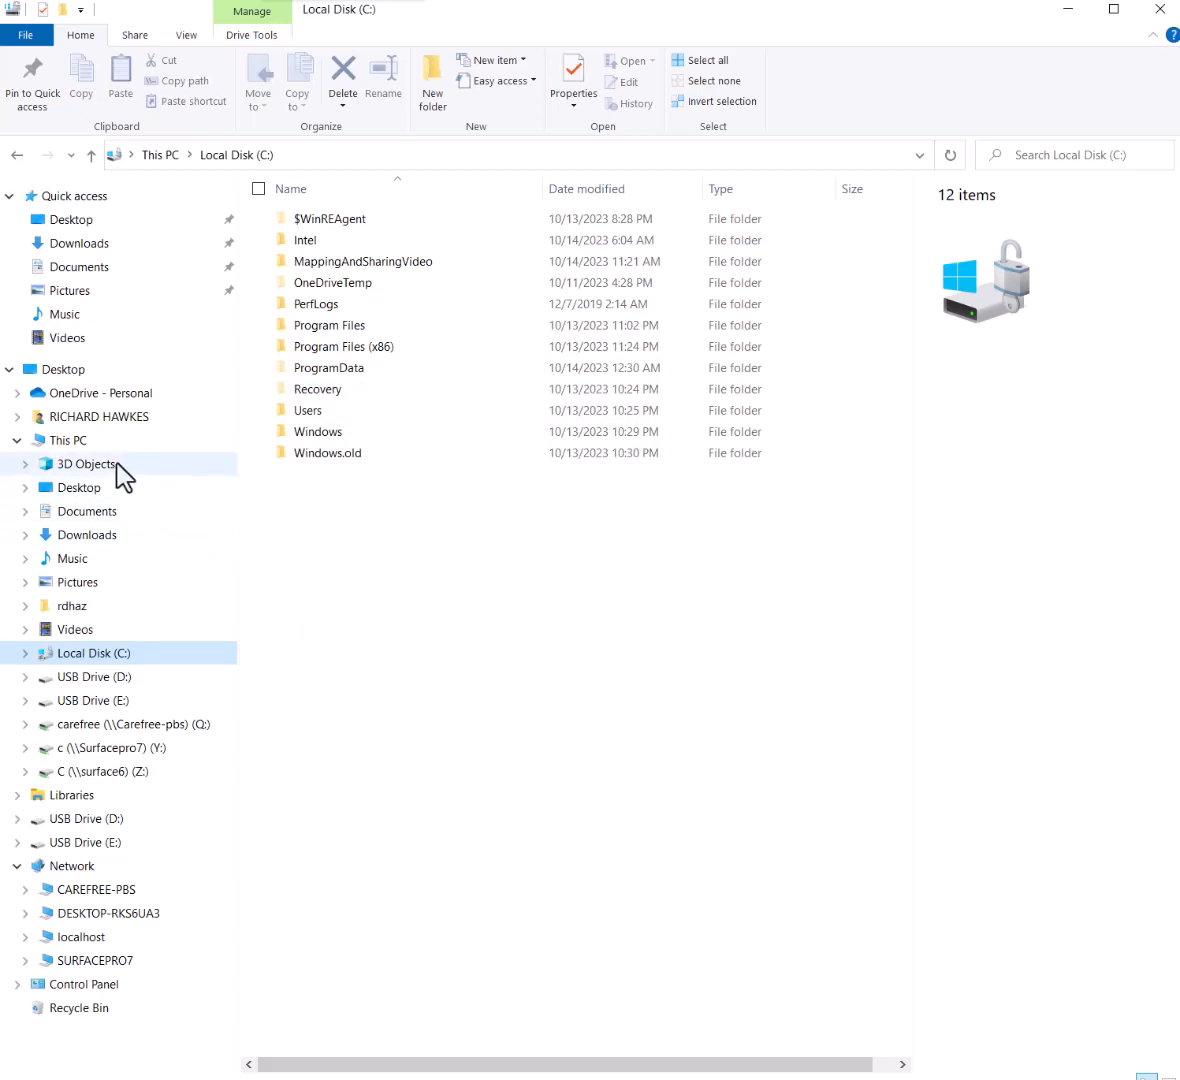
{"action": "left_click", "coordinate": [72, 442]}
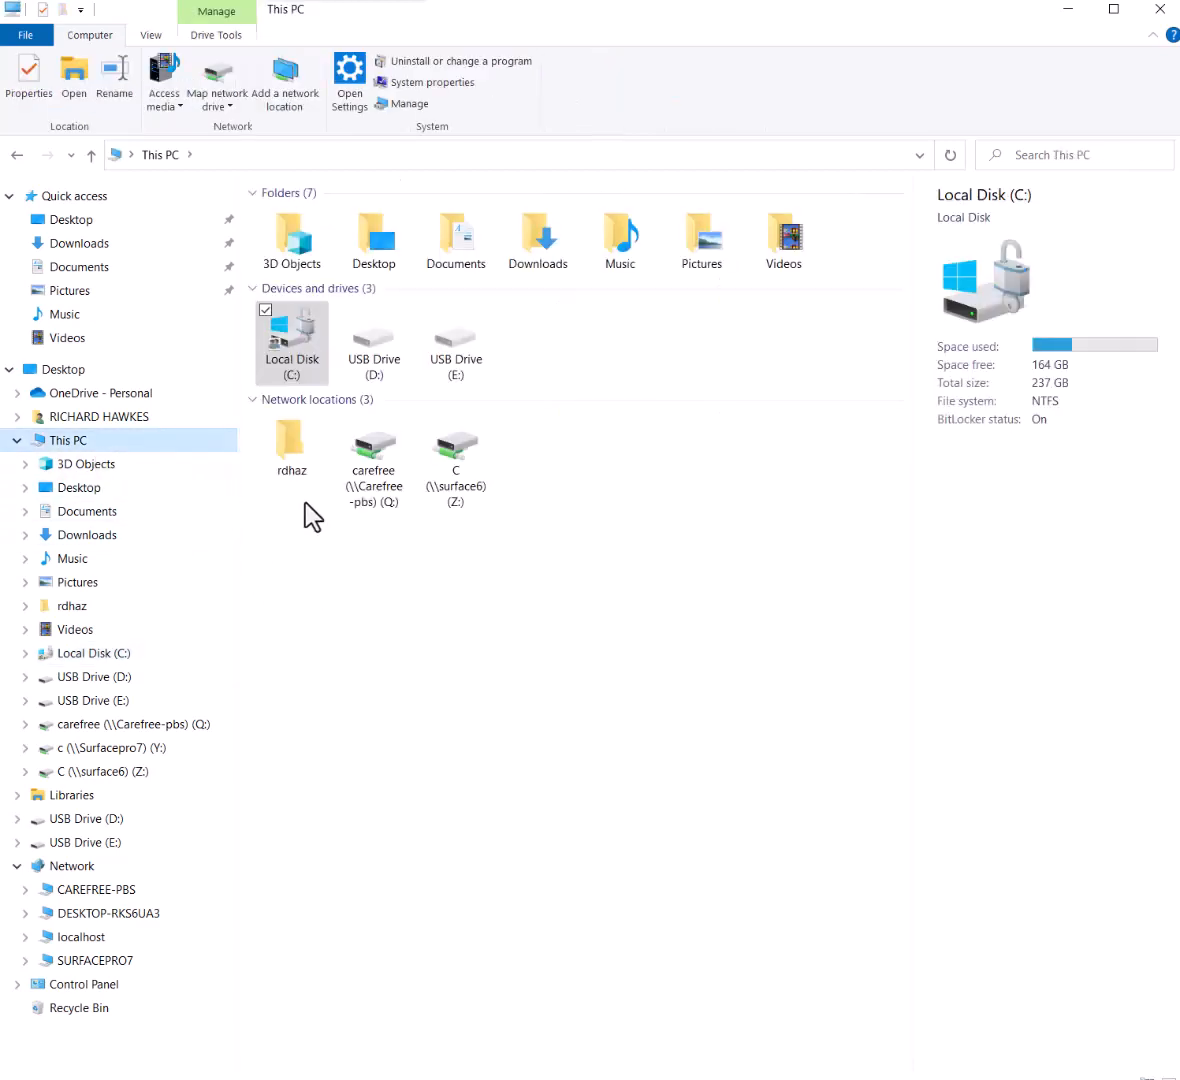
Start mapping a network drive with path \surfacepro7\, try browsing, then abandon the attempt
{"action": "left_click", "coordinate": [216, 92]}
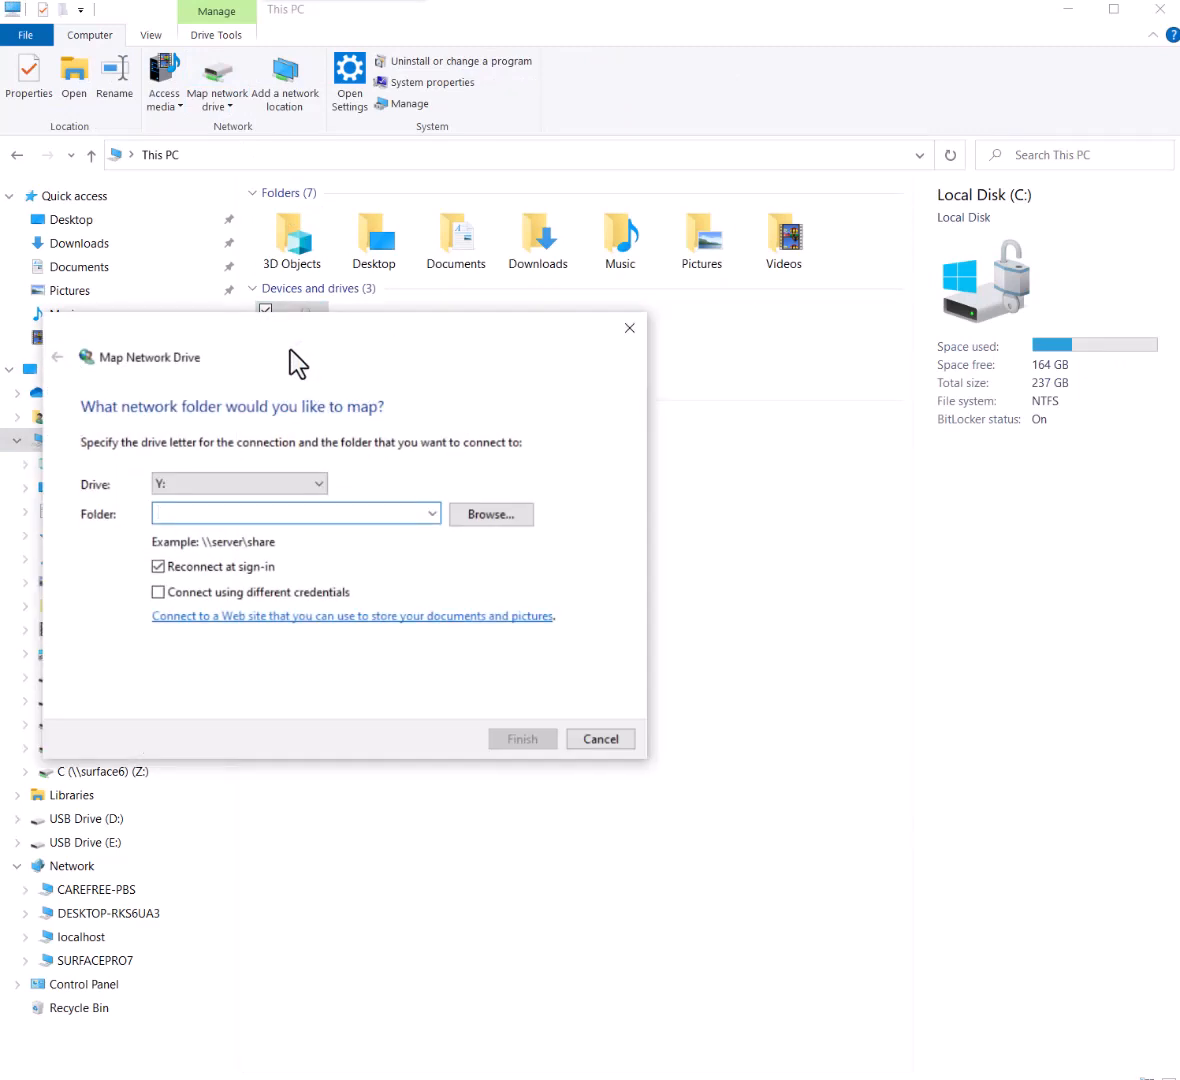
{"action": "left_click_drag", "start_coordinate": [403, 350], "coordinate": [690, 463]}
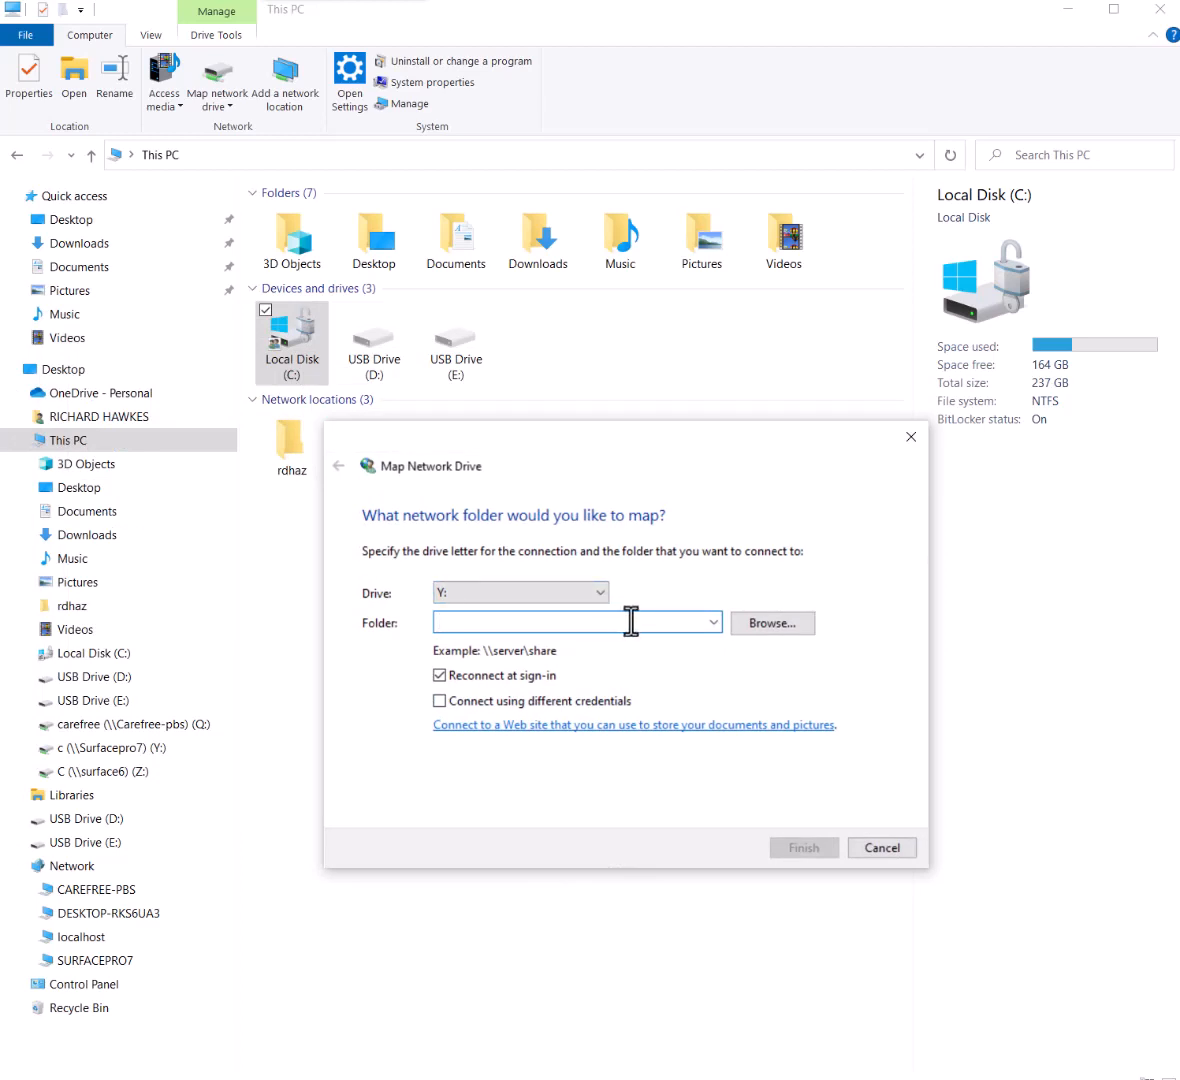
{"action": "type", "text": "\\"}
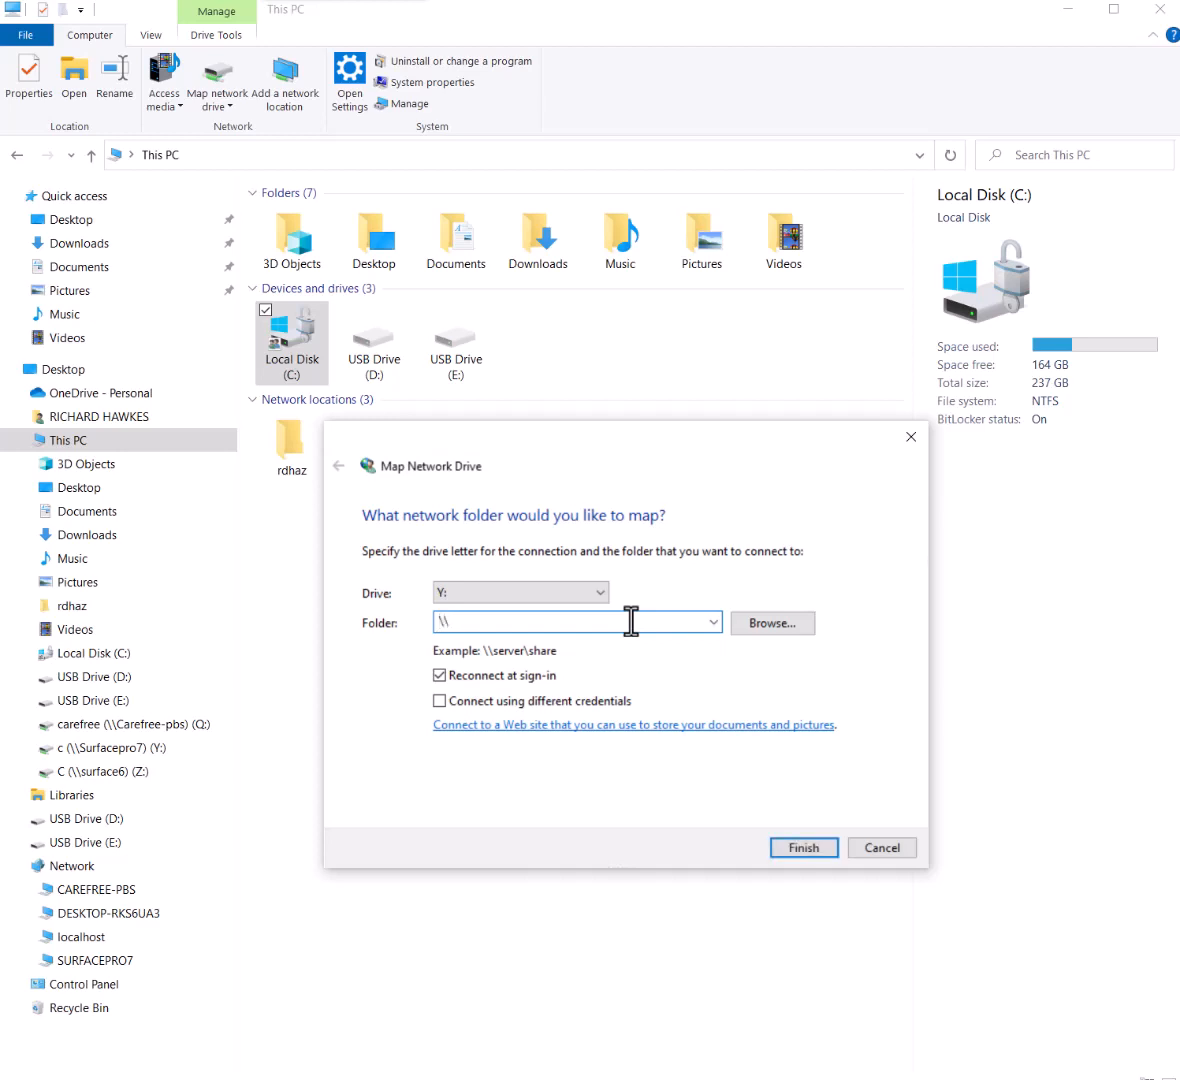
{"action": "type", "text": "surfacepro7\\"}
{"action": "left_click", "coordinate": [773, 624]}
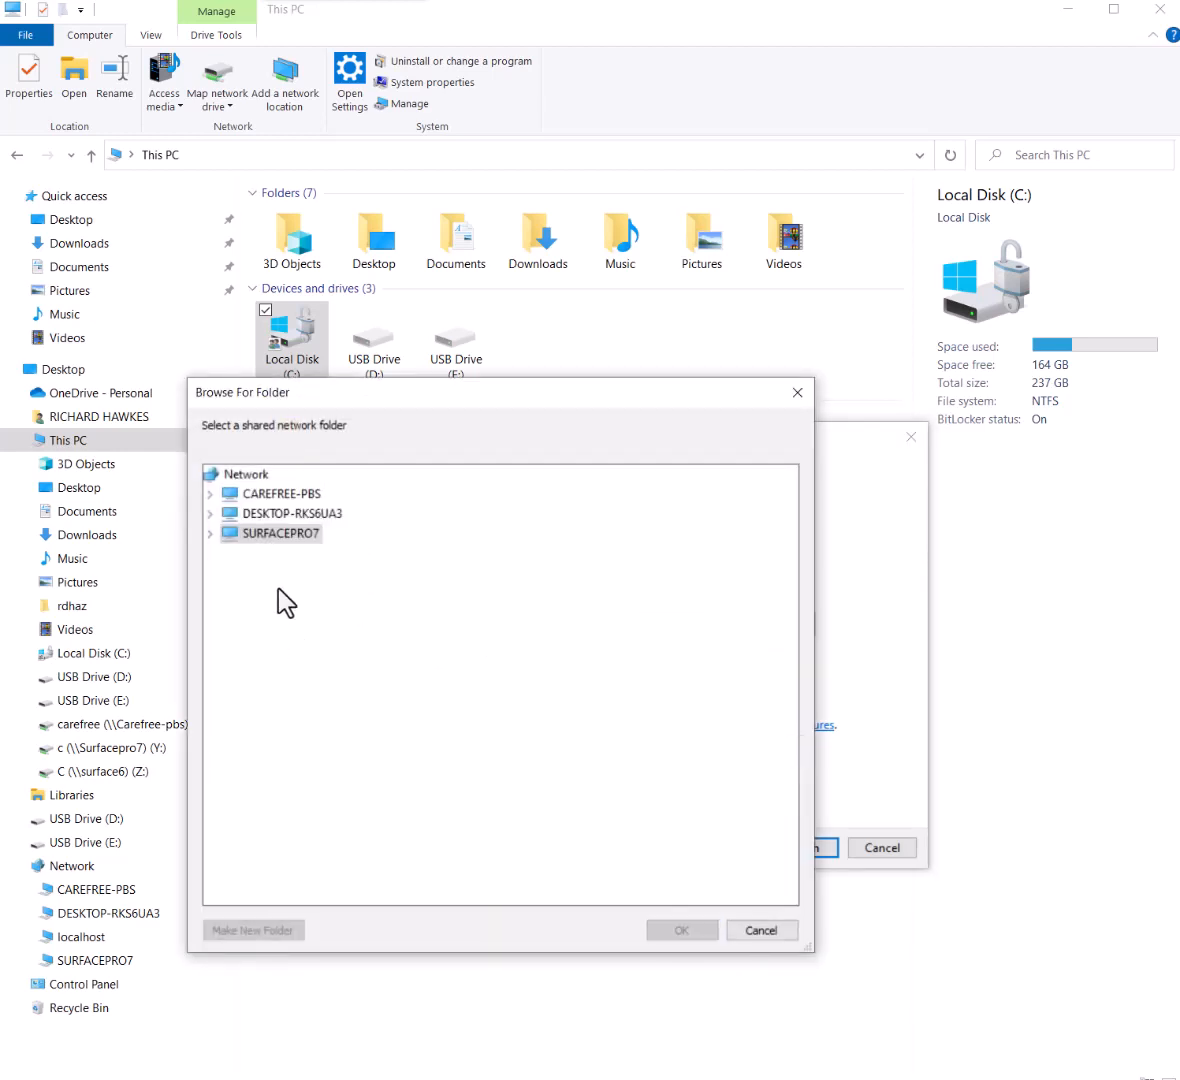
{"action": "left_click", "coordinate": [765, 931]}
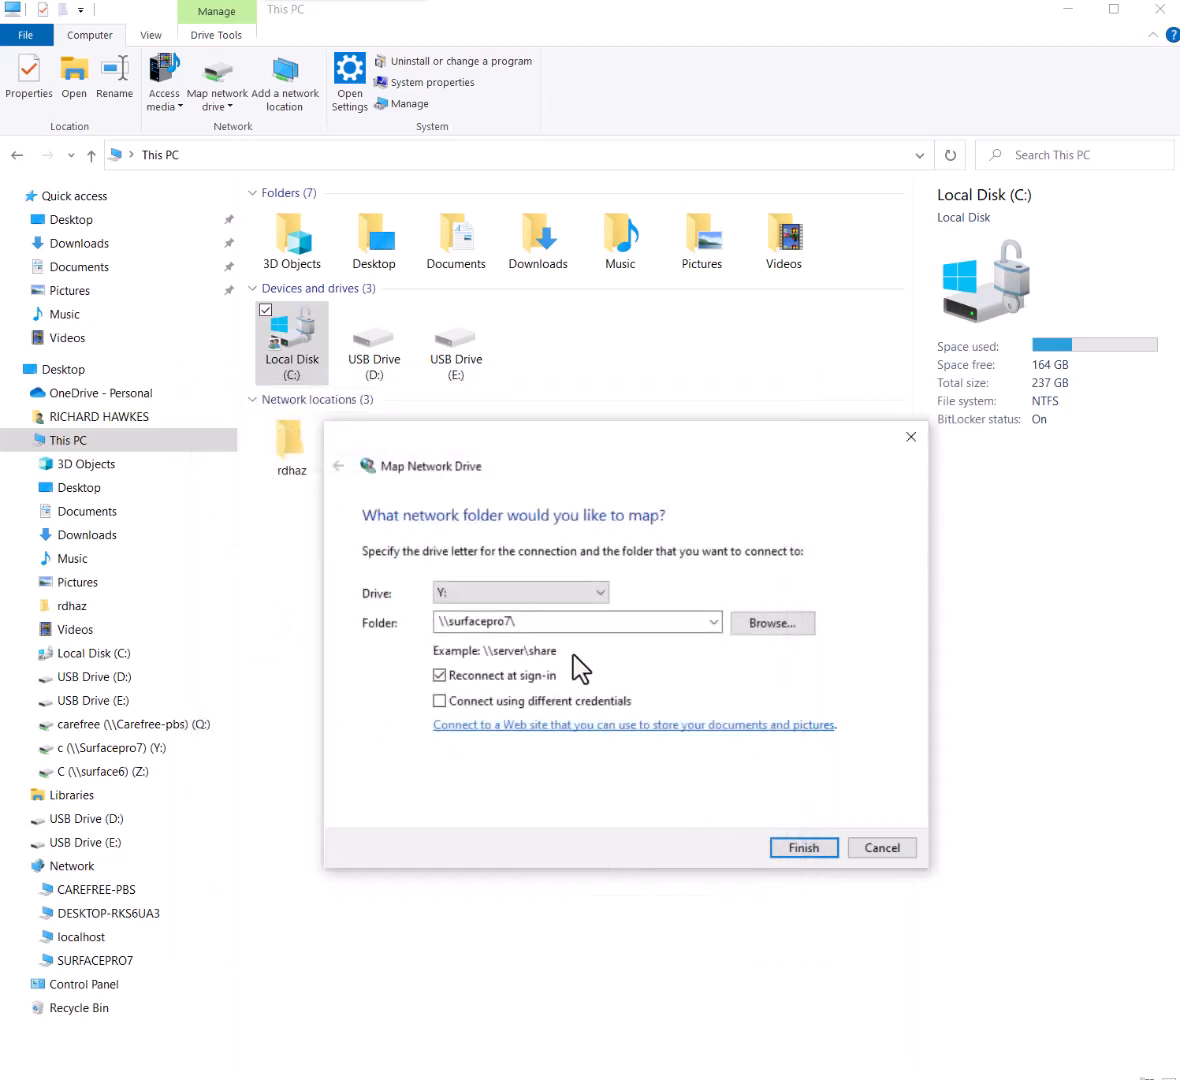
{"action": "double_click", "coordinate": [464, 624]}
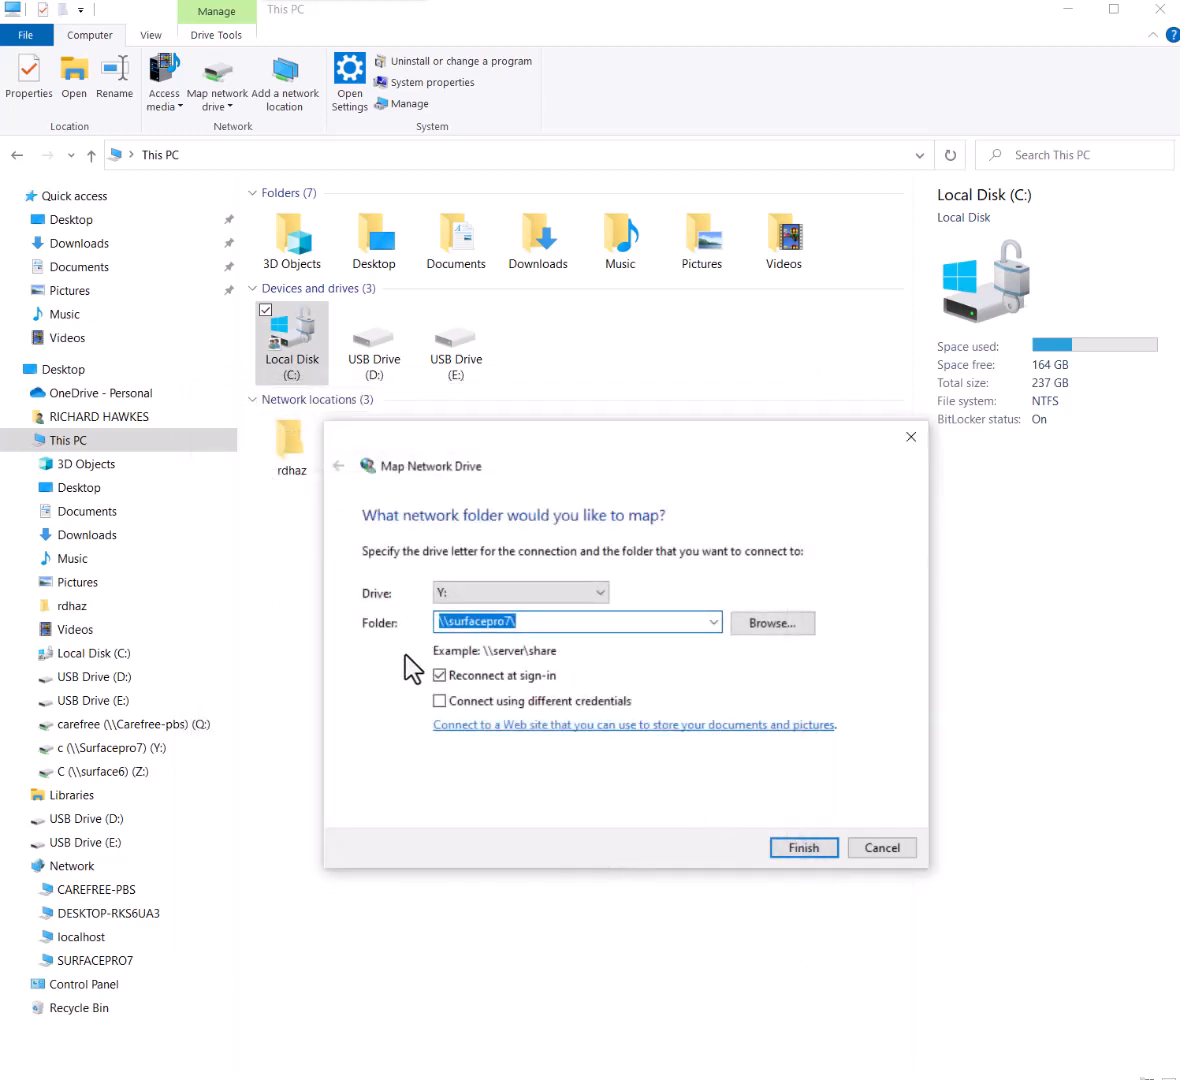
{"action": "key", "text": "BackSpace"}
{"action": "left_click", "coordinate": [773, 622]}
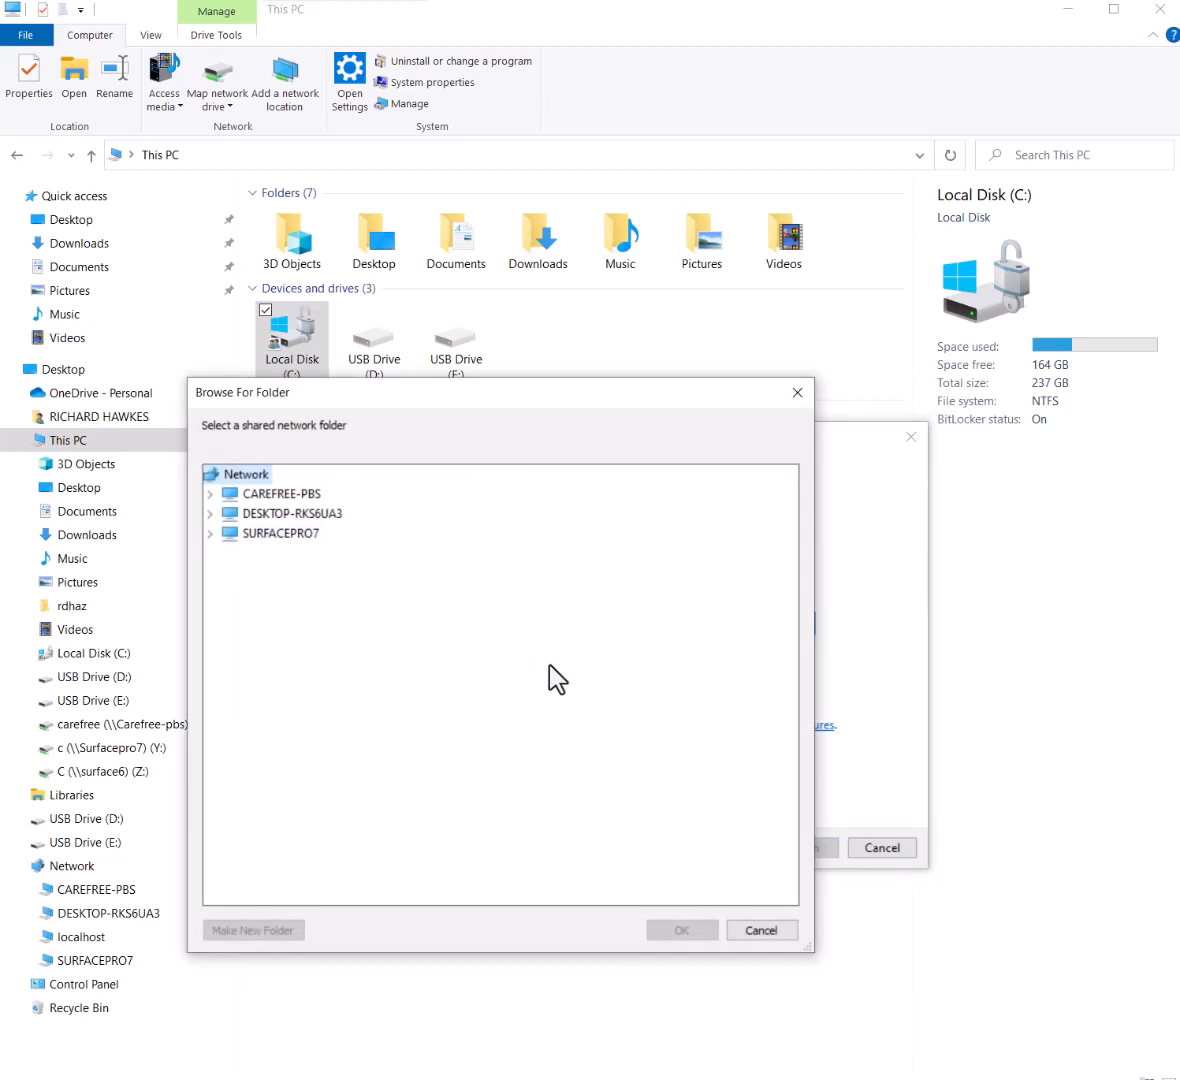
{"action": "left_click", "coordinate": [766, 931]}
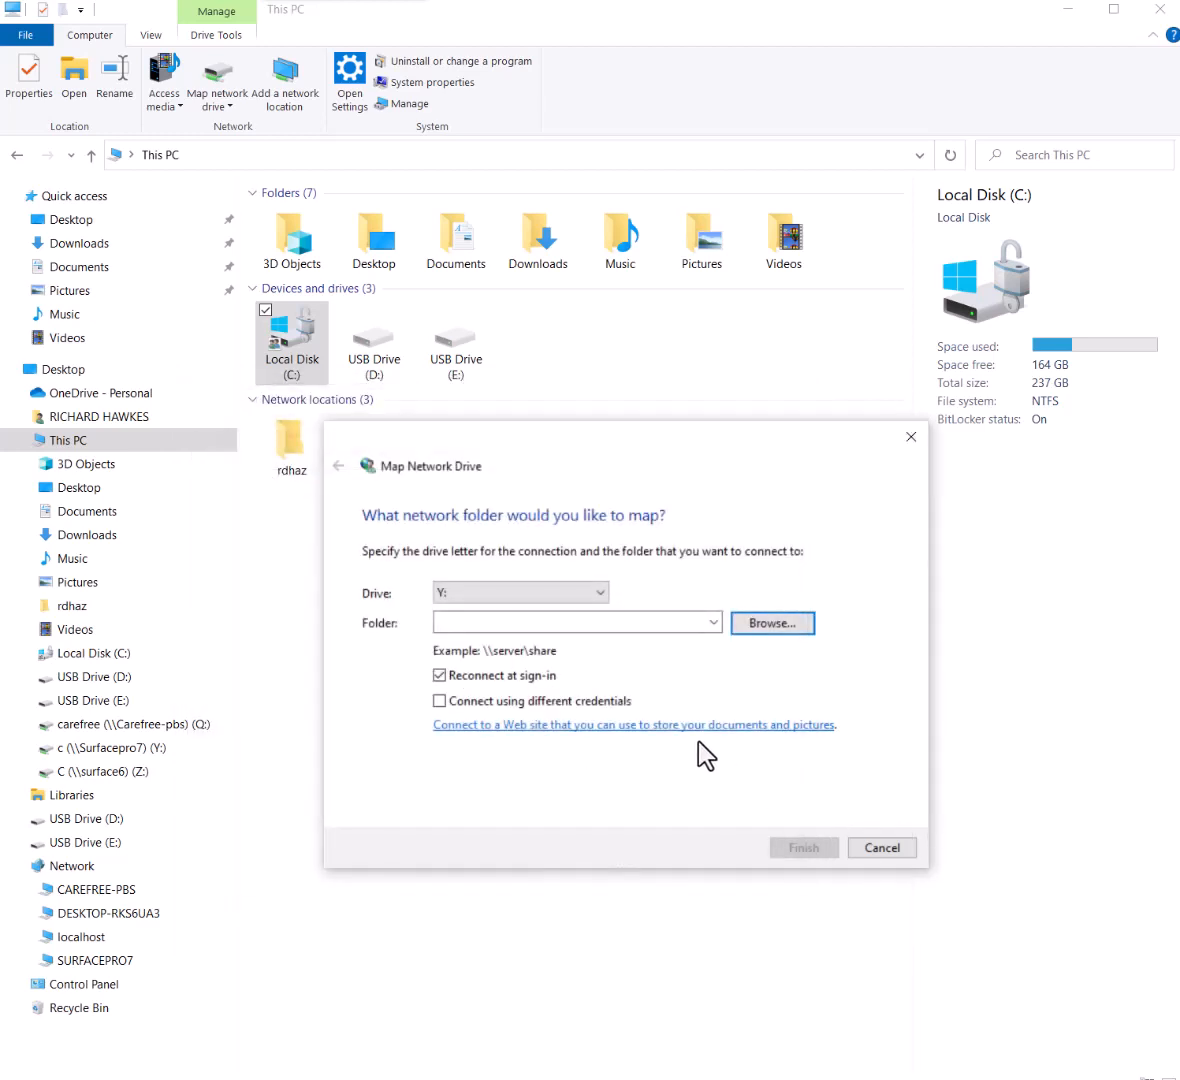
{"action": "left_click", "coordinate": [713, 623]}
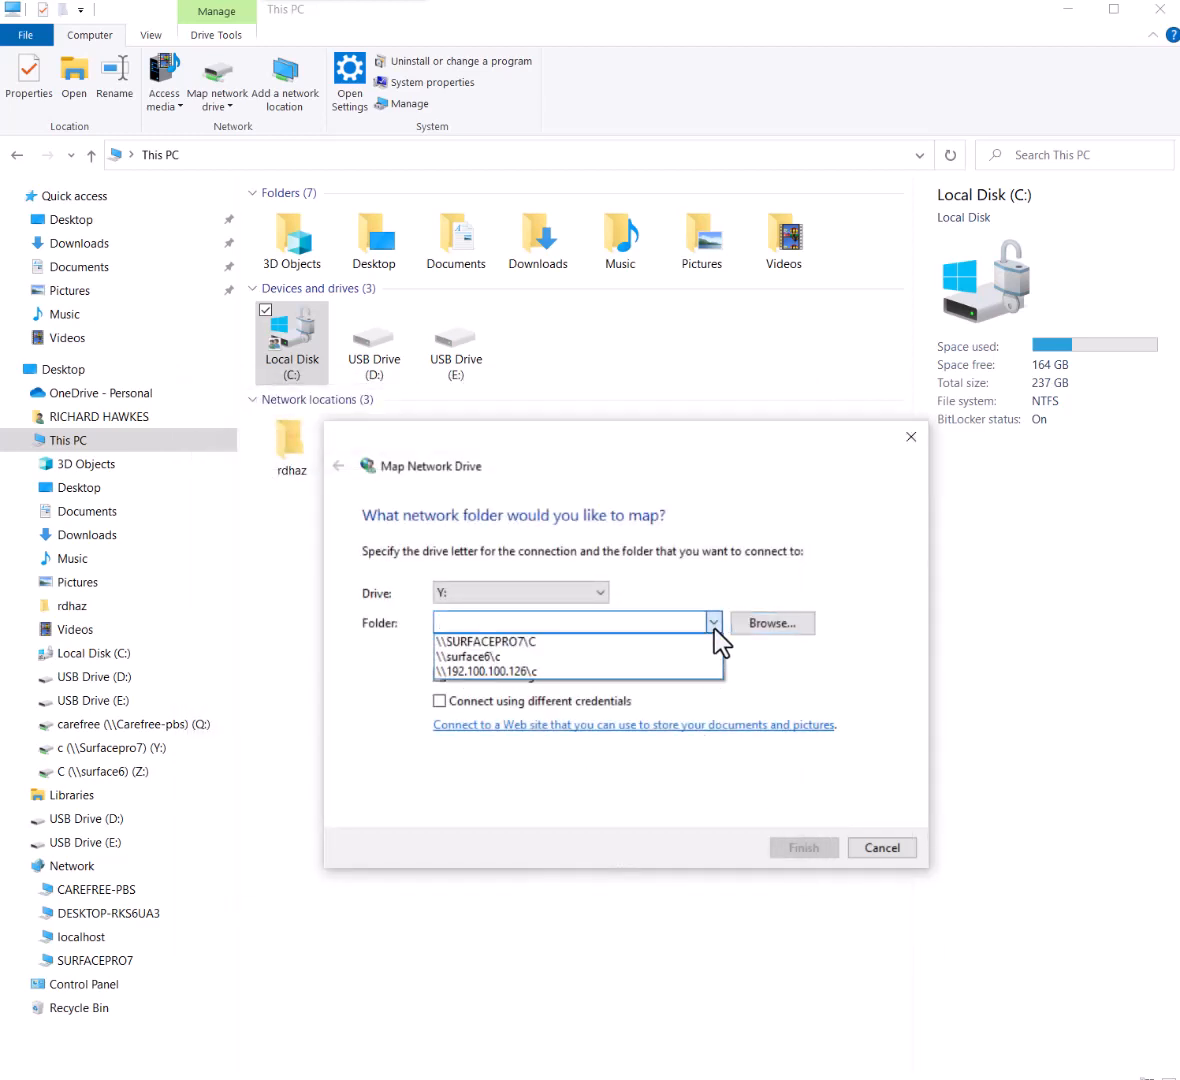
{"action": "left_click", "coordinate": [1014, 705]}
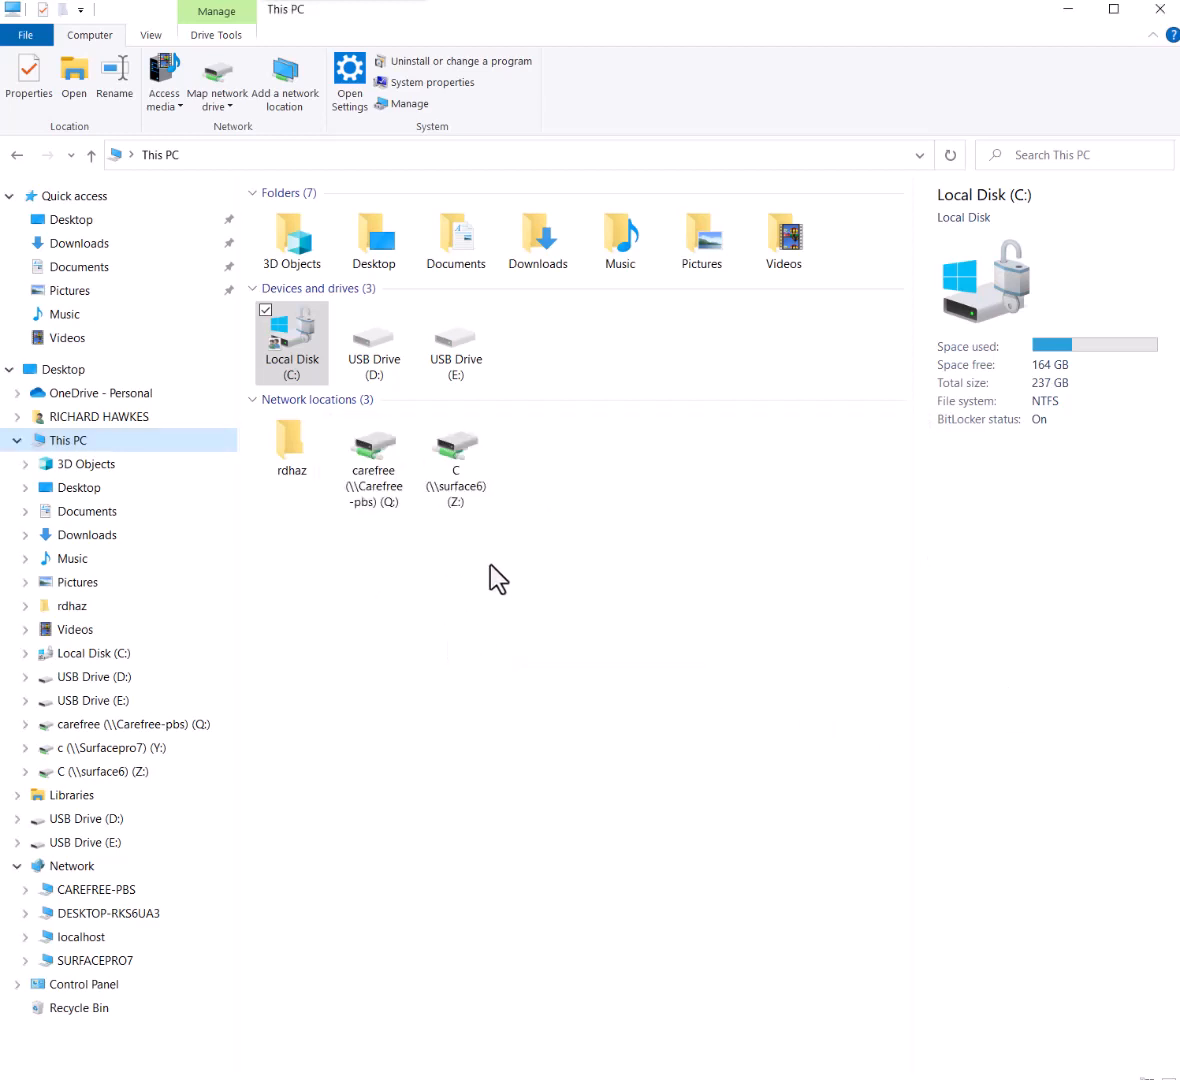
Map the c share on SURFACEPRO7 (\\surfacepro7\c) as drive Y:, browsing to select it
{"action": "left_click", "coordinate": [218, 90]}
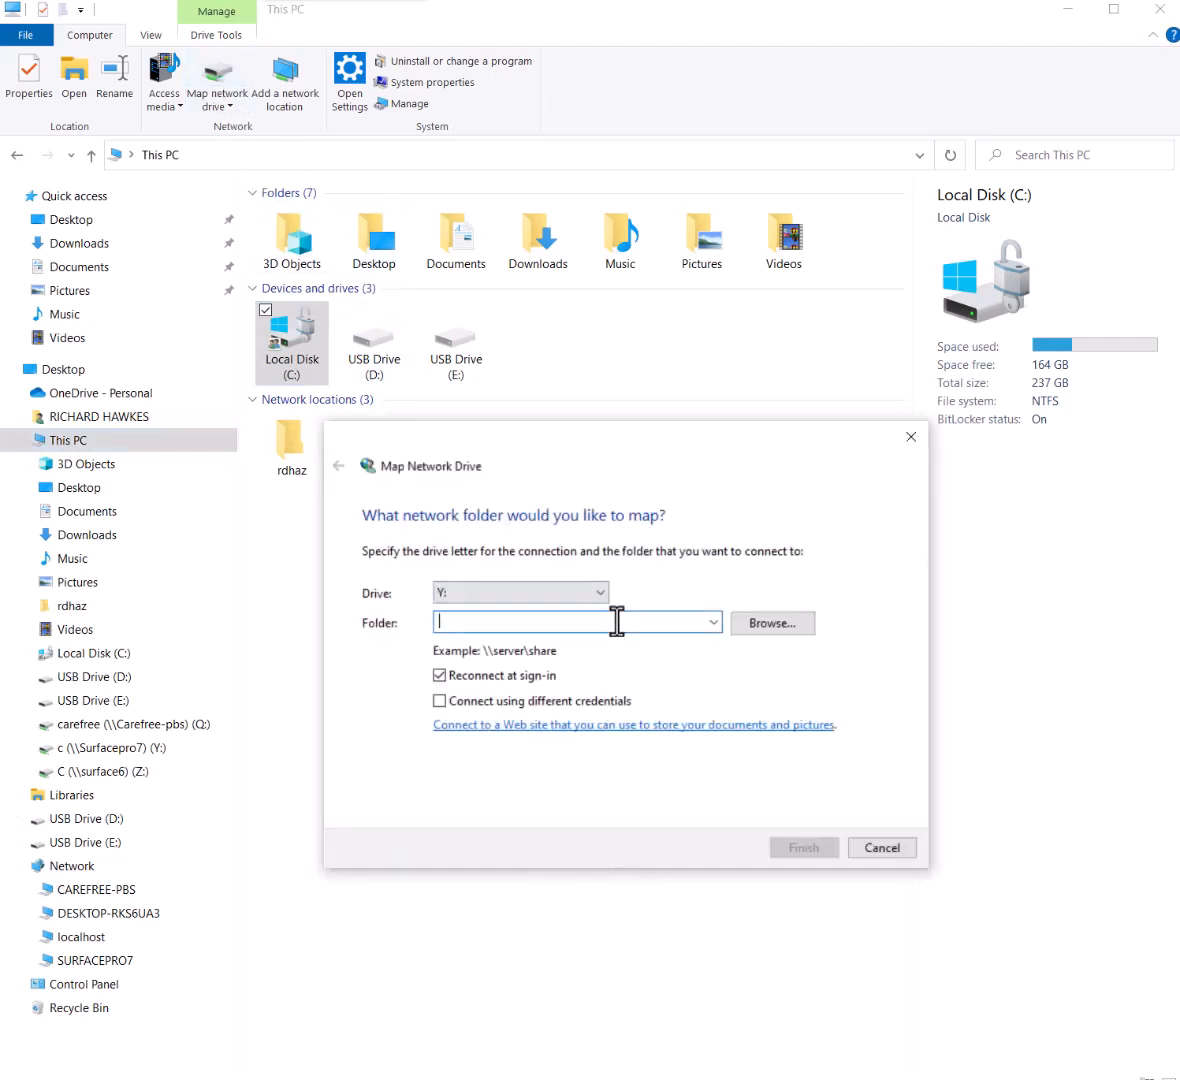
{"action": "type", "text": "\\\\"}
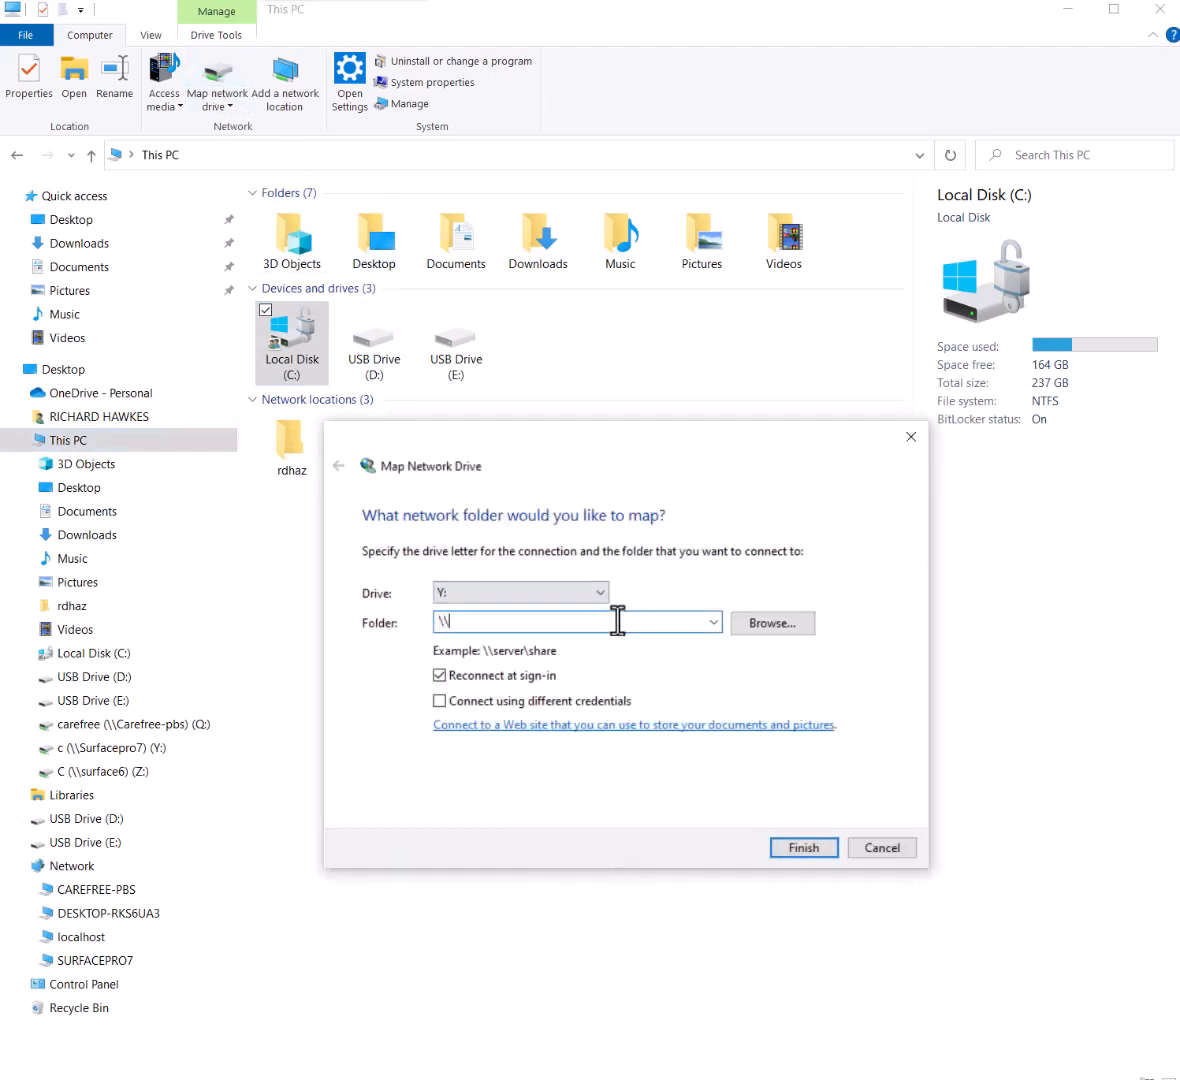
{"action": "type", "text": "surfacepro7\\"}
{"action": "left_click", "coordinate": [775, 624]}
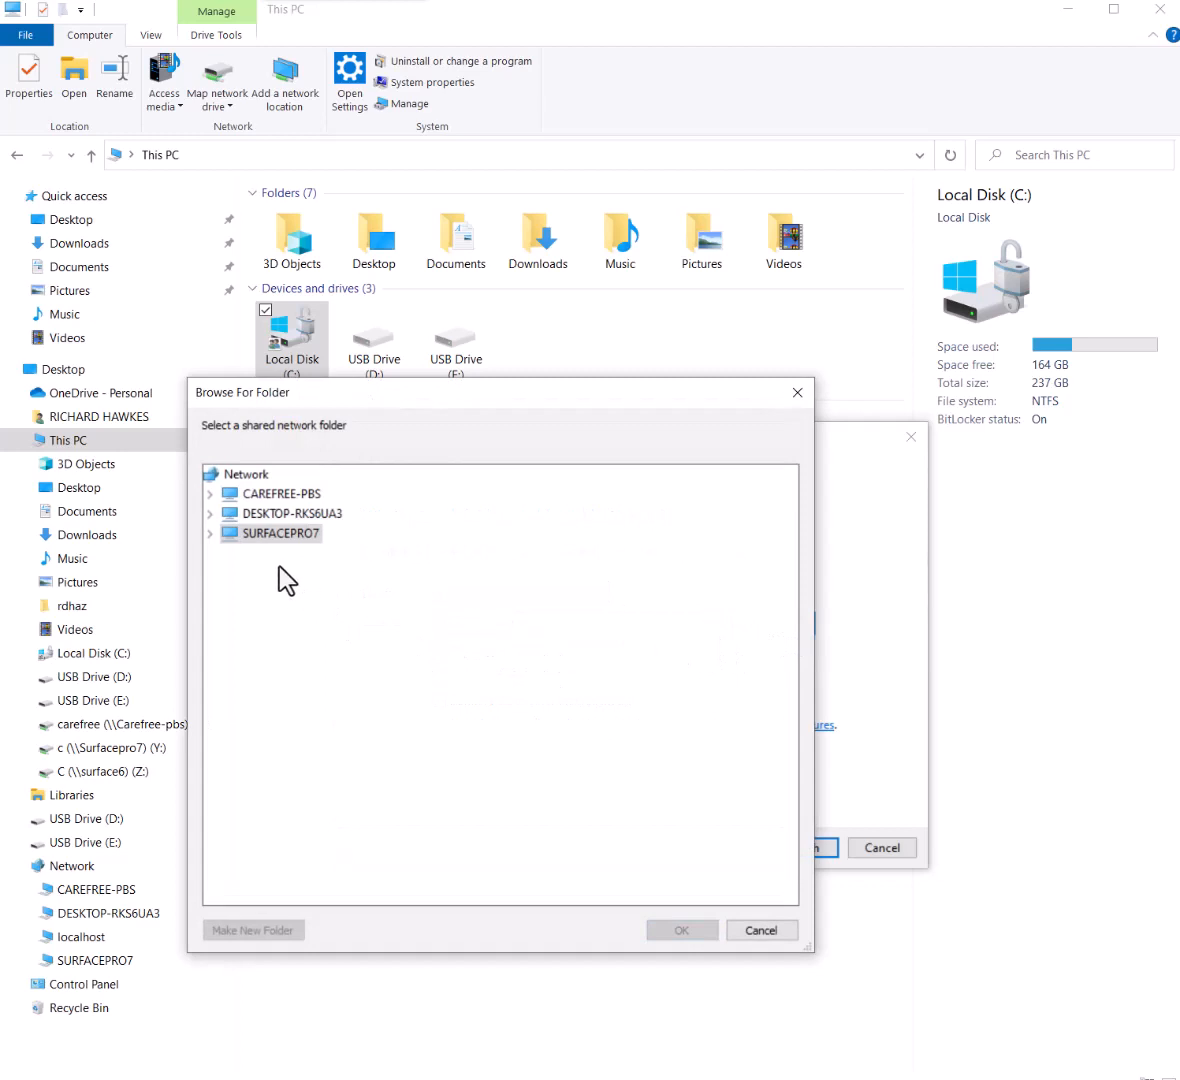
{"action": "left_click", "coordinate": [211, 534]}
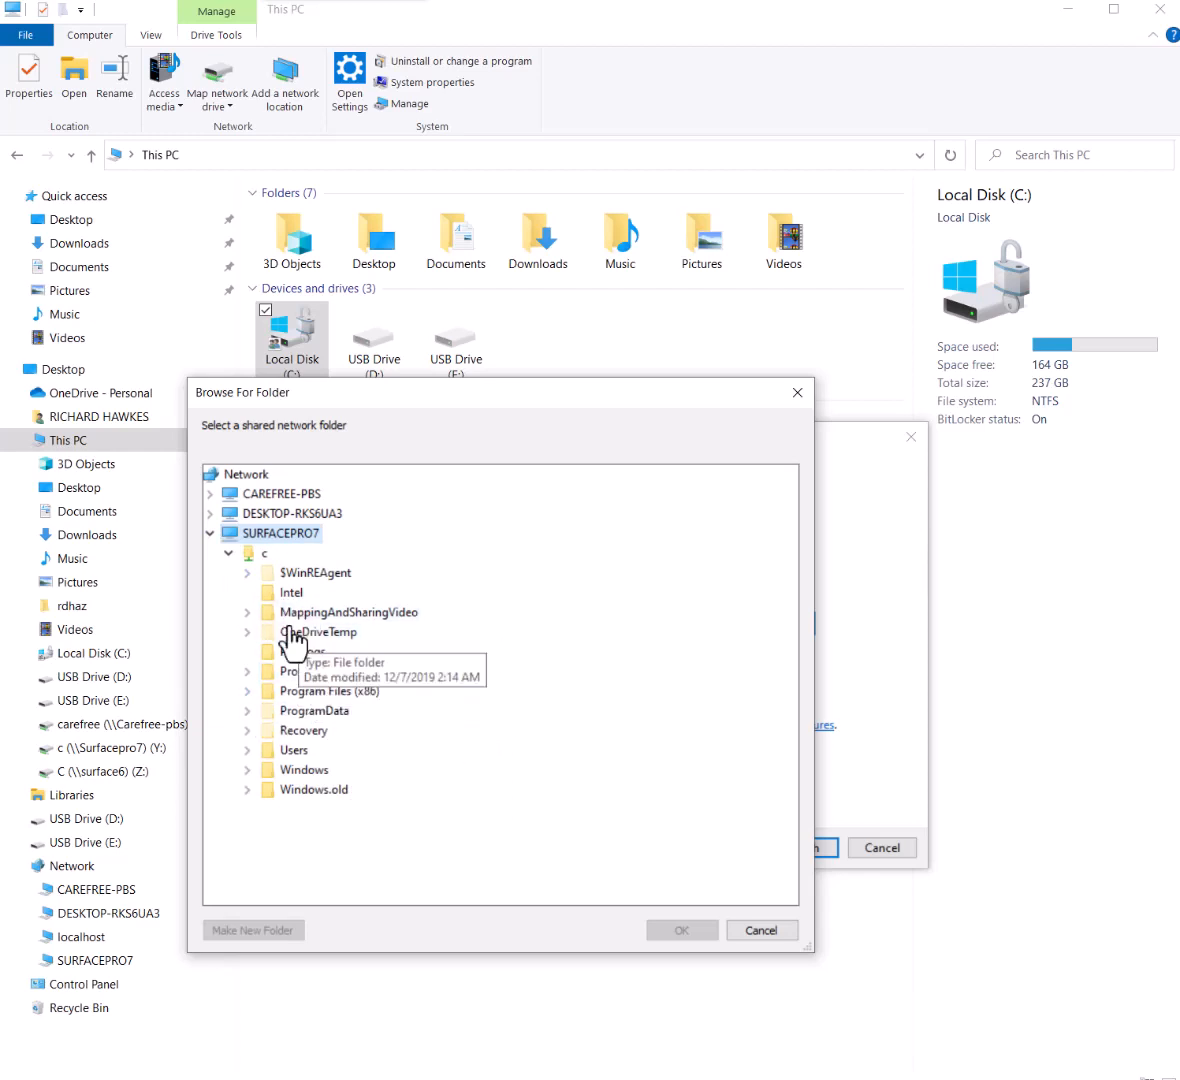
{"action": "left_click", "coordinate": [250, 556]}
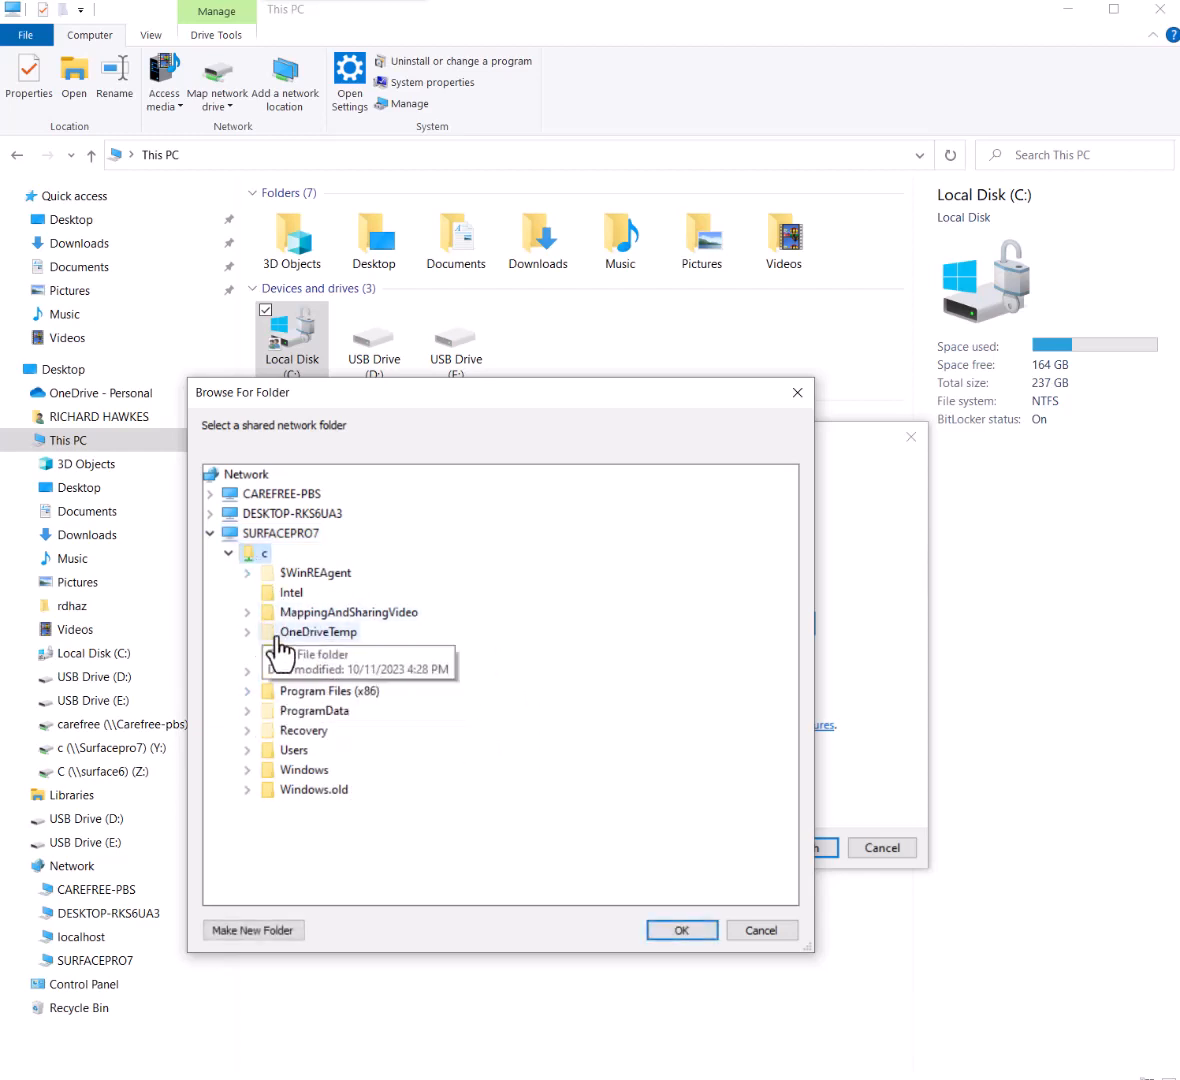
{"action": "left_click", "coordinate": [686, 930]}
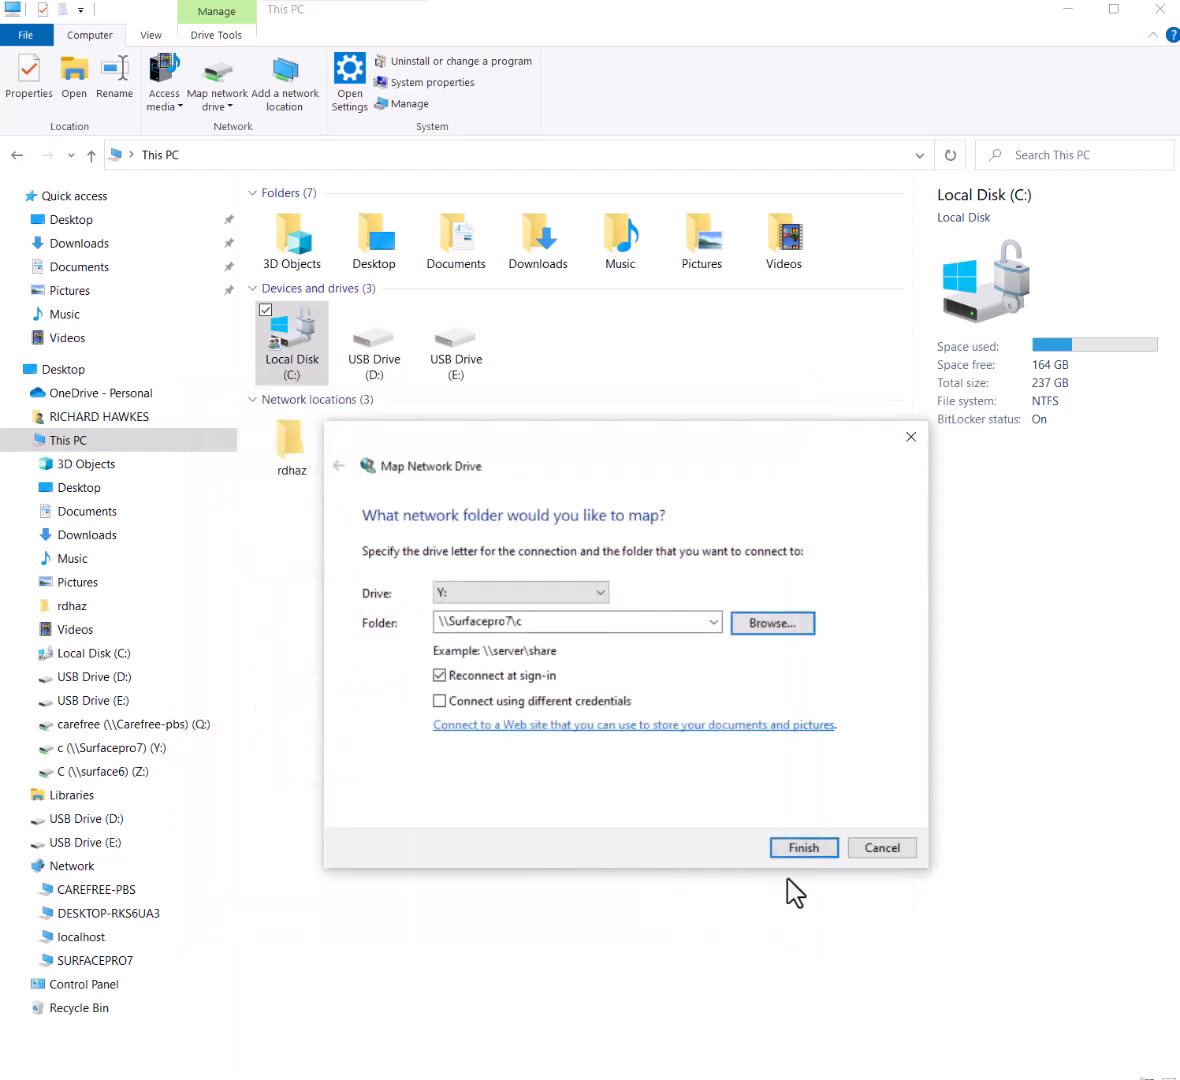
{"action": "left_click", "coordinate": [810, 852]}
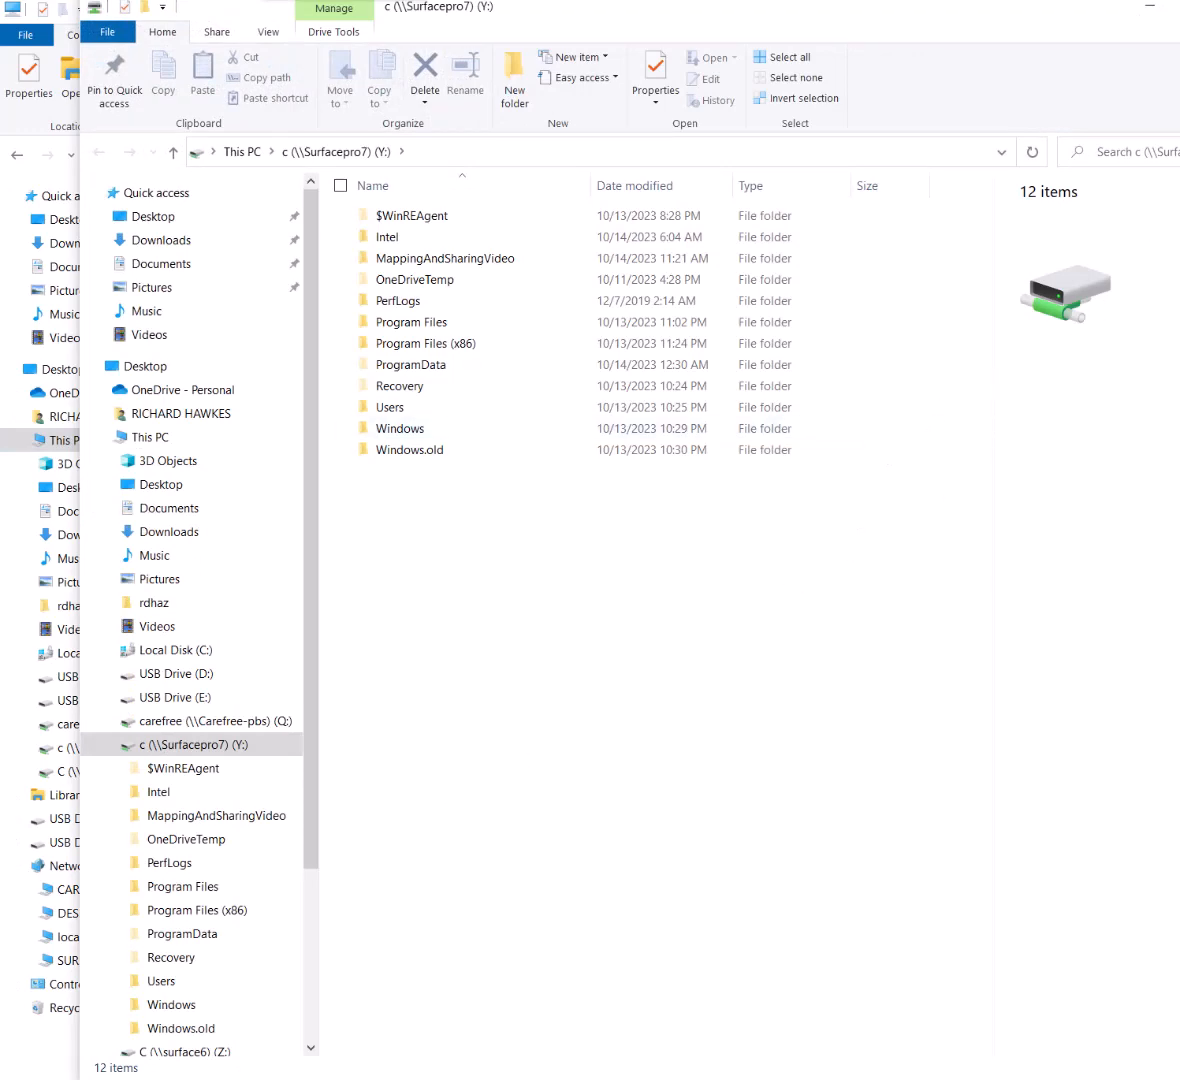
Close the Y: drive window with Alt+F4, leaving Local Disk (C:) in view
{"action": "key", "text": "alt+F4"}
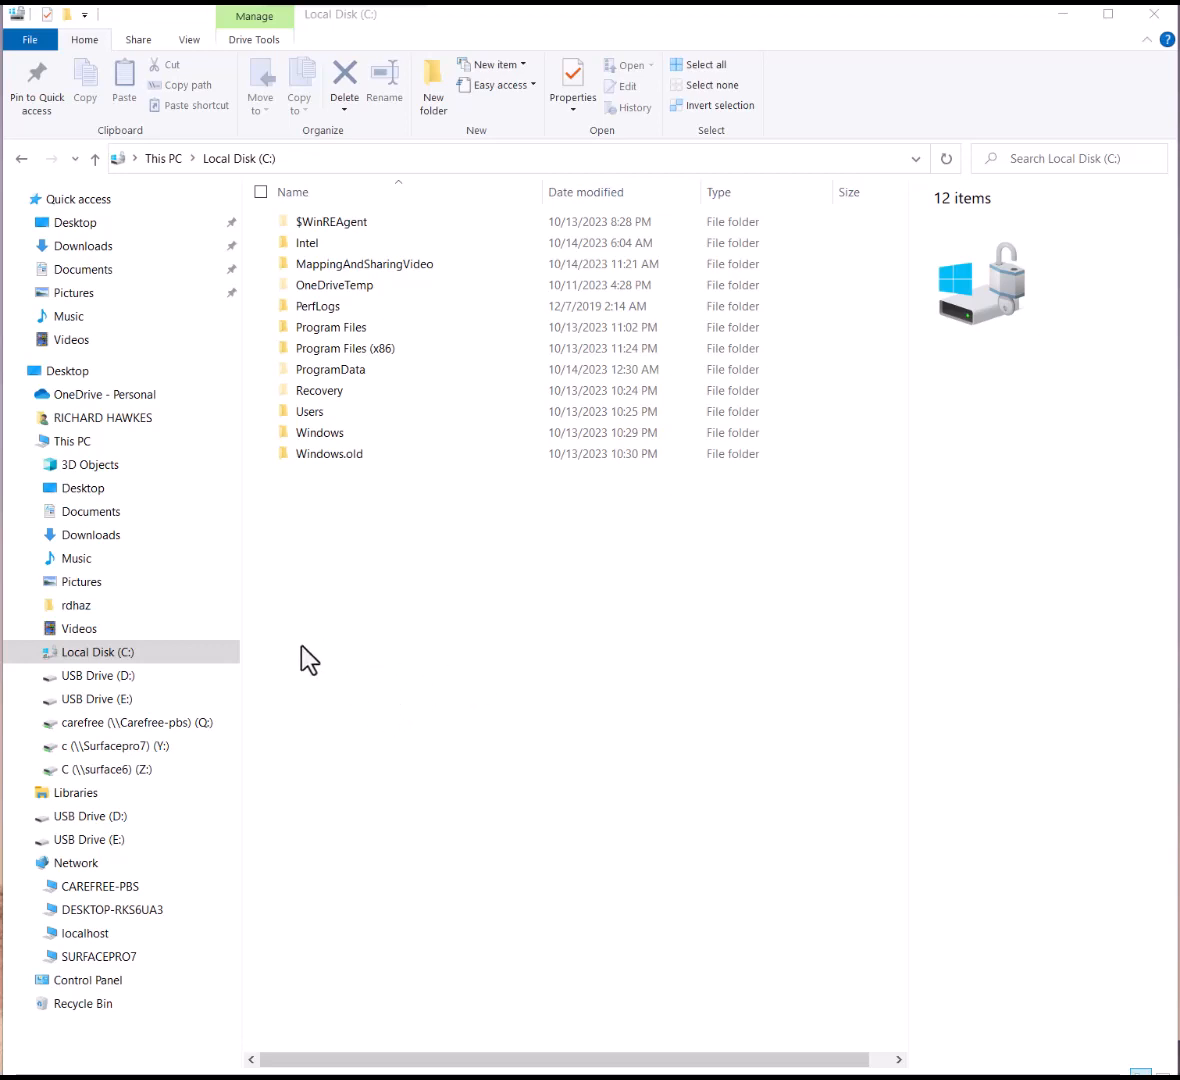
Recheck the C: drive's Sharing and Advanced Sharing properties, then cancel without changes
{"action": "right_click", "coordinate": [137, 652]}
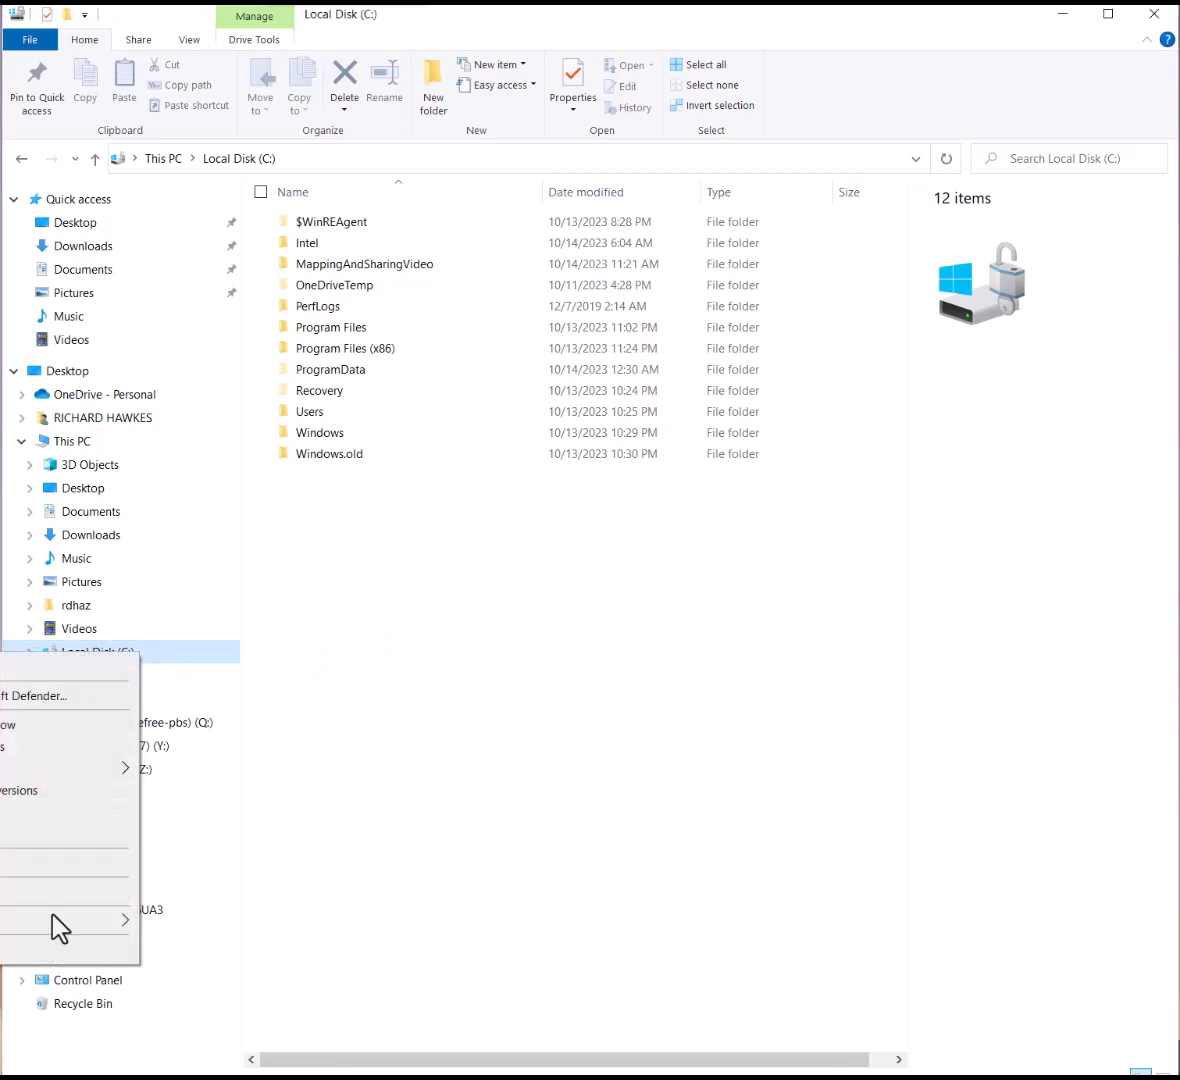
{"action": "left_click", "coordinate": [40, 950]}
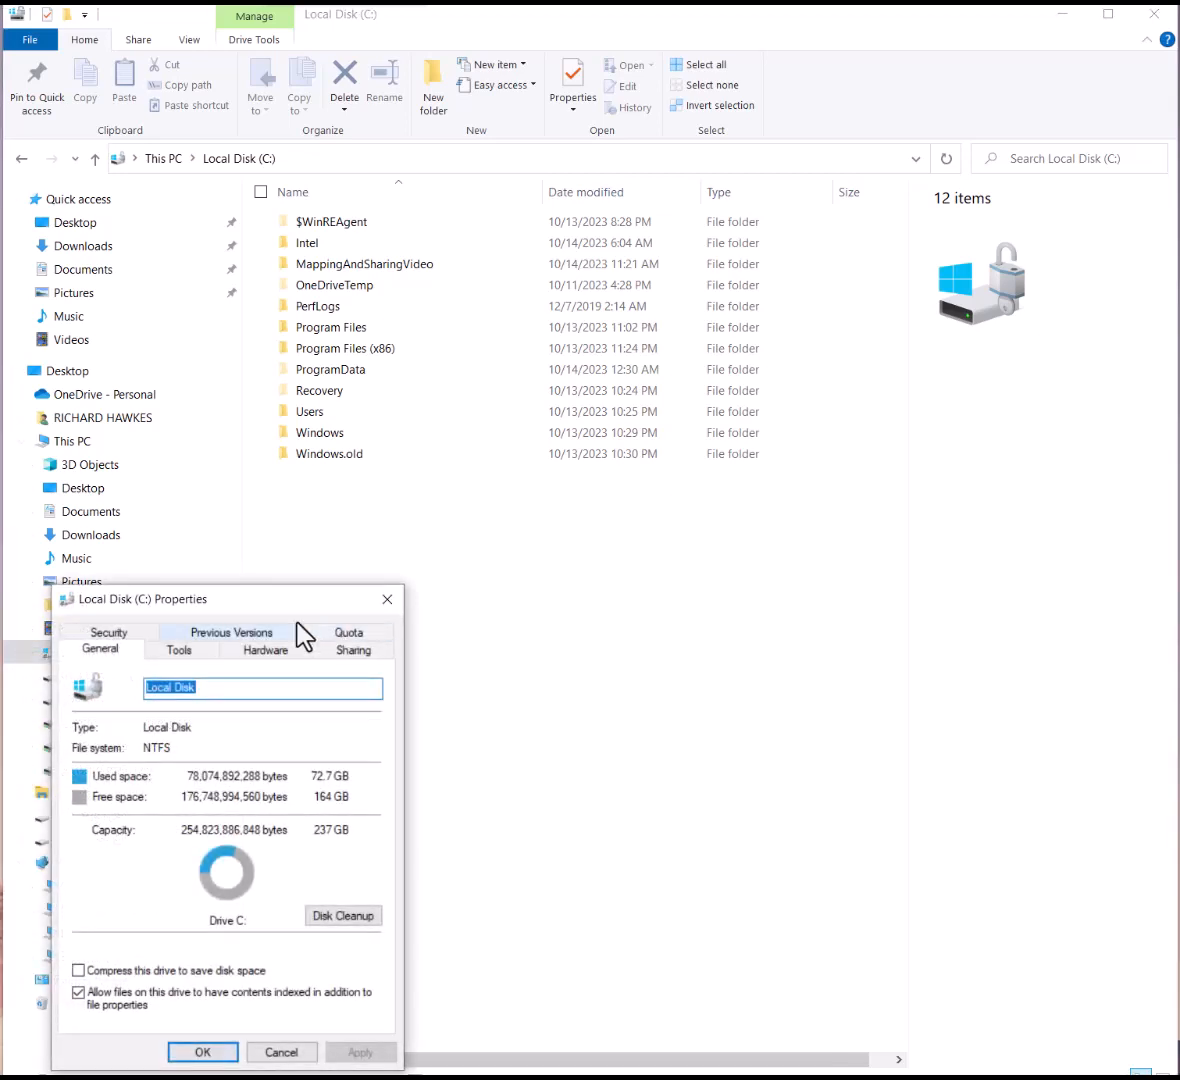
{"action": "left_click_drag", "start_coordinate": [292, 603], "coordinate": [590, 478]}
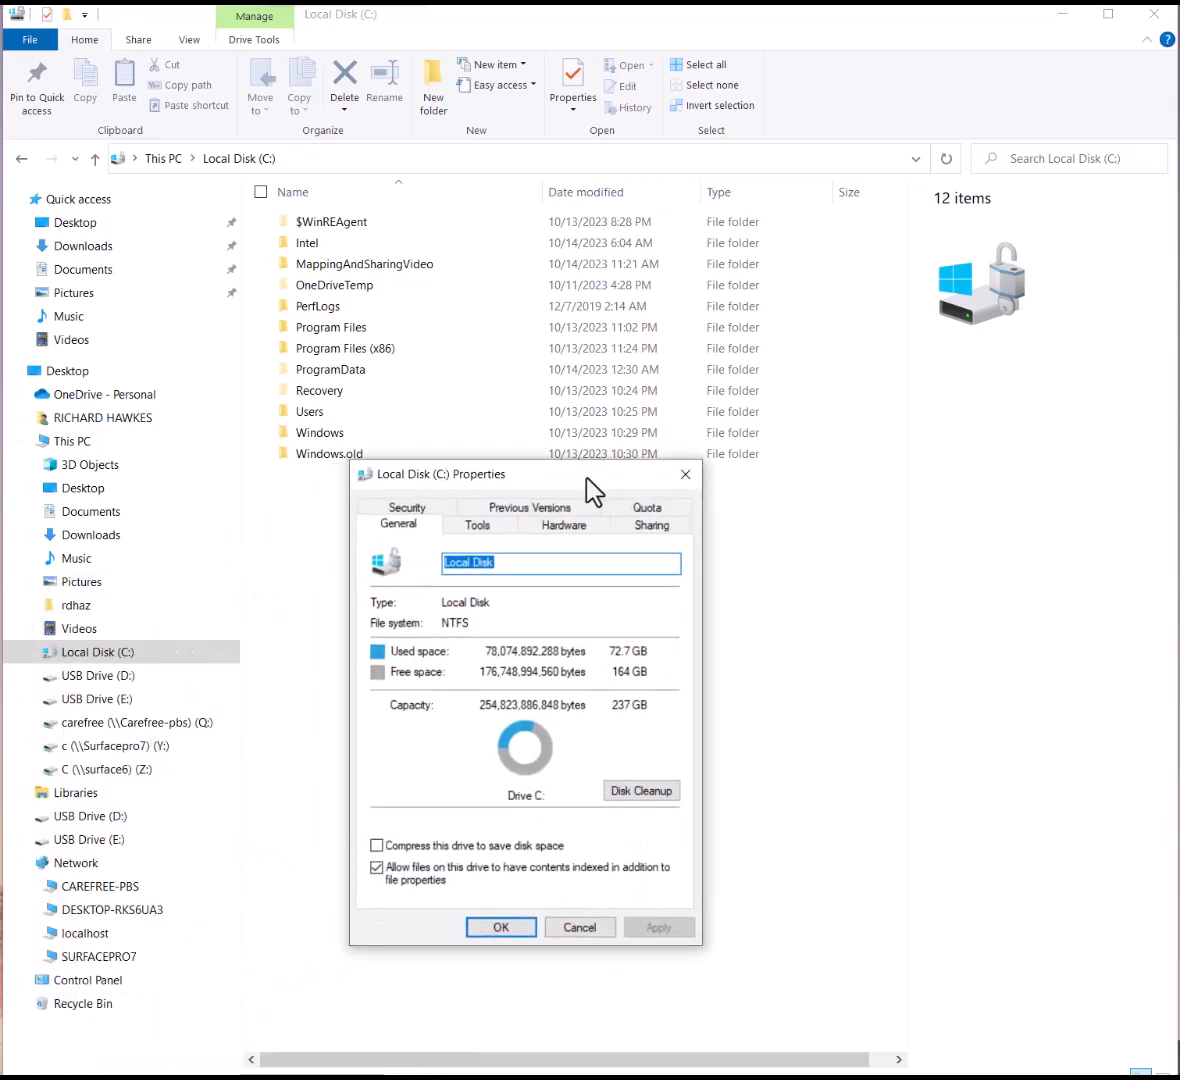
{"action": "left_click", "coordinate": [650, 525]}
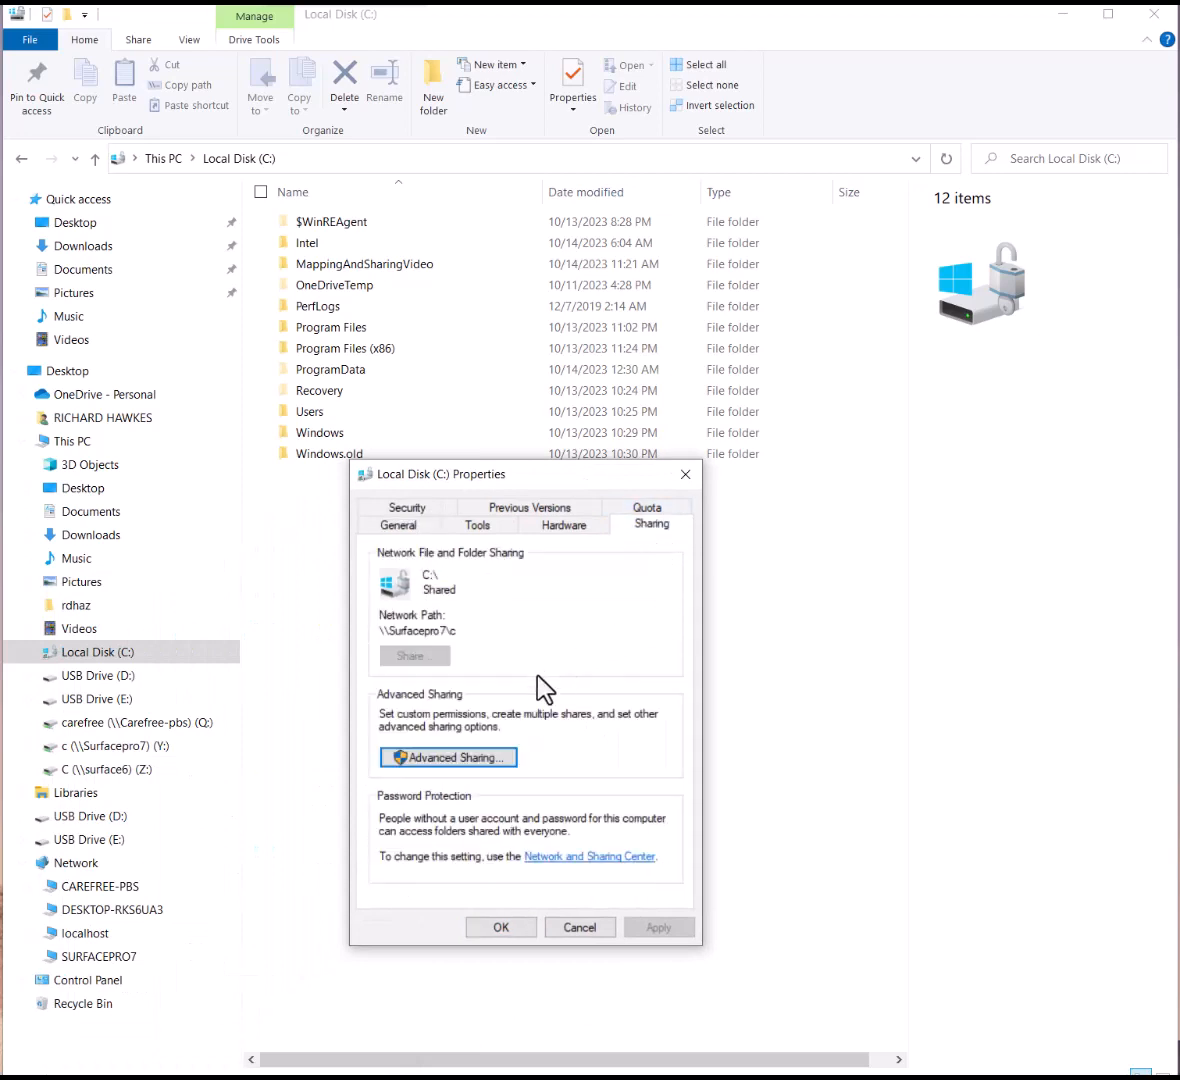
{"action": "left_click", "coordinate": [487, 758]}
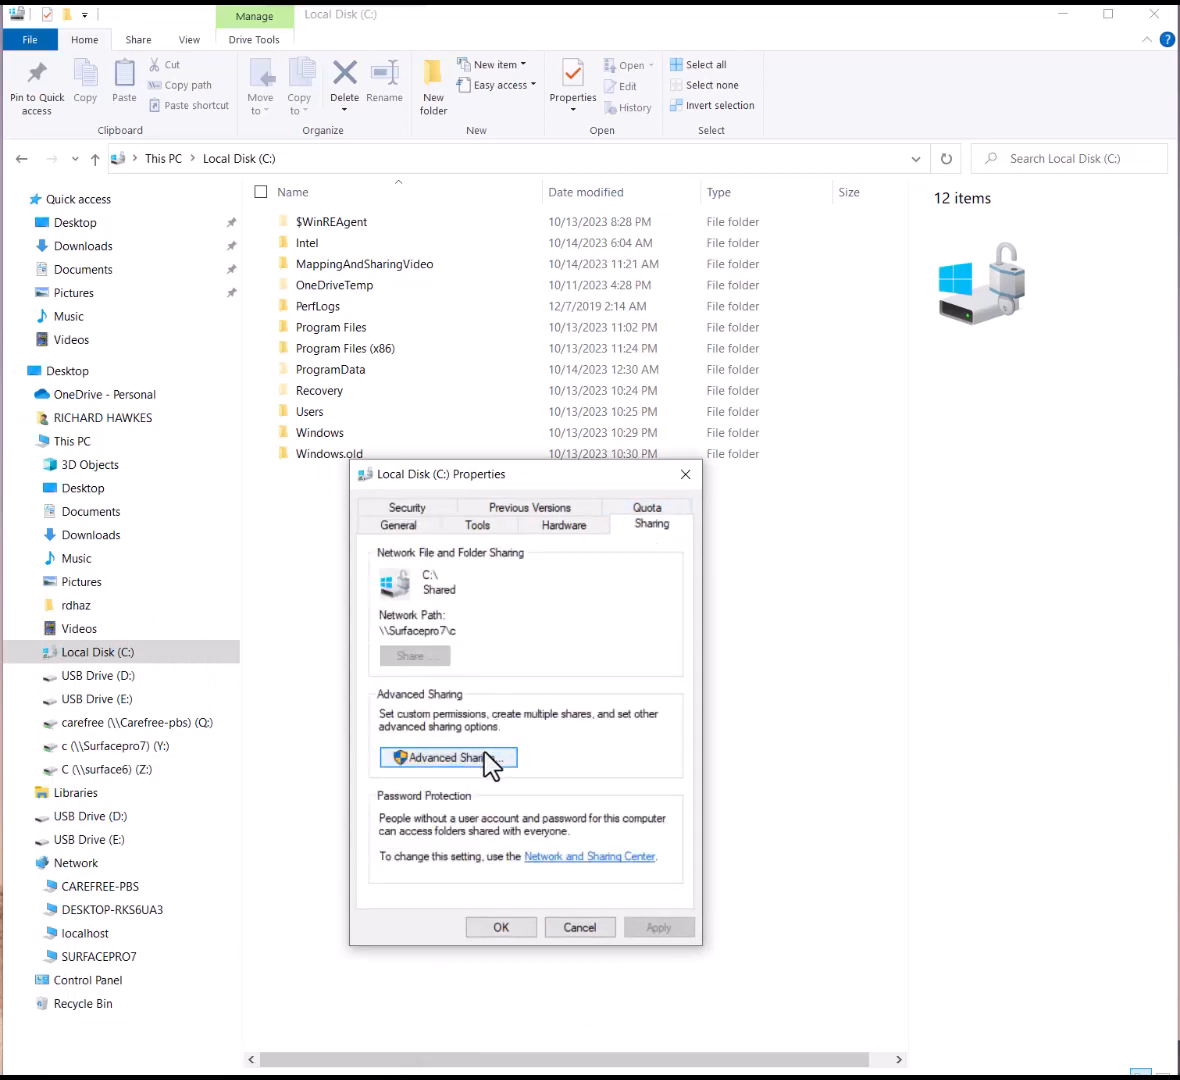
{"action": "left_click", "coordinate": [581, 928]}
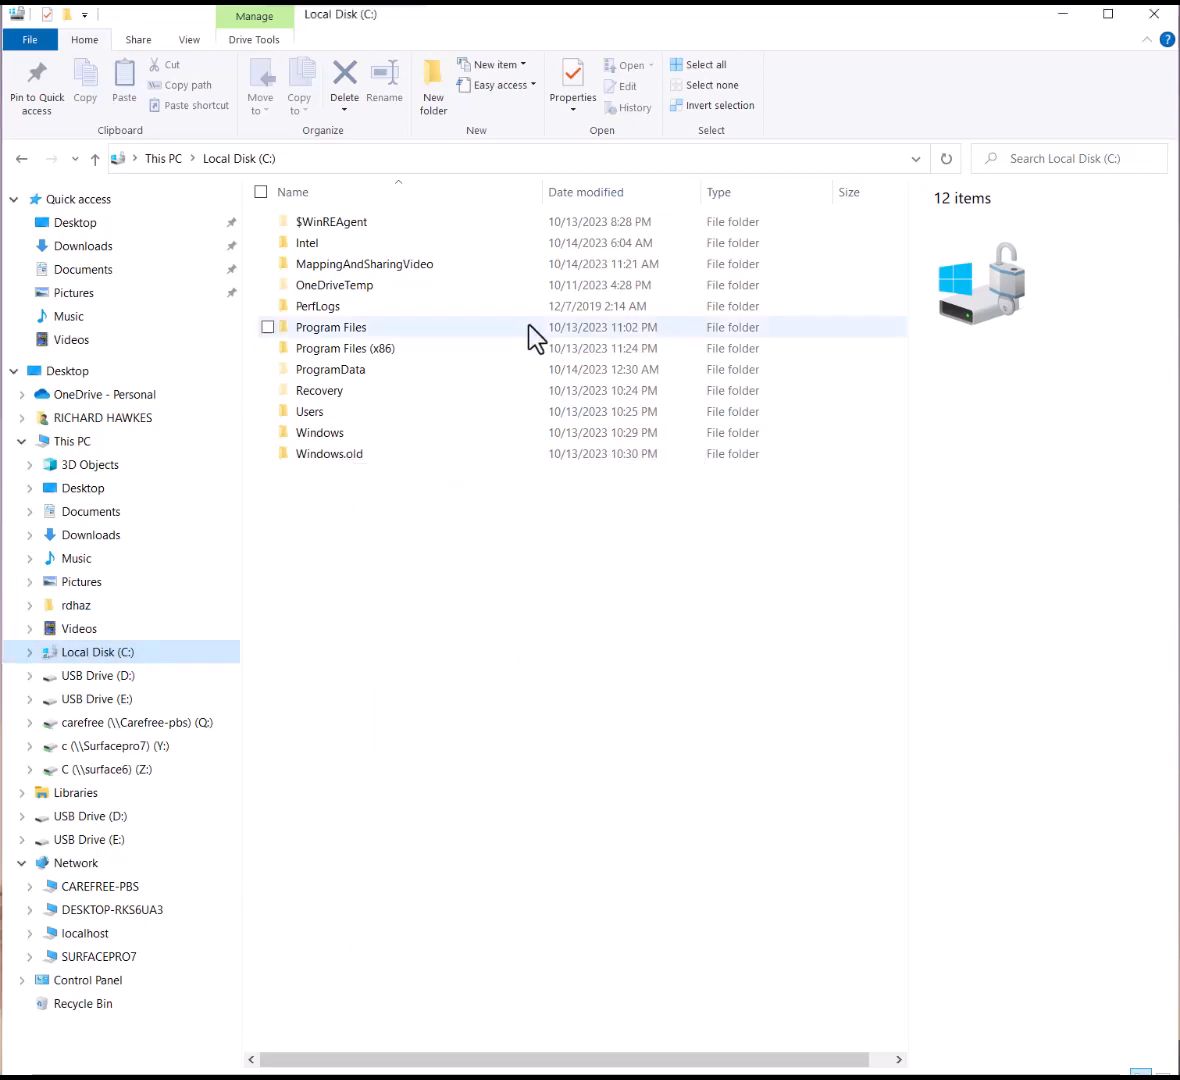
Browse to \\localhost to see its shared C folder, then return to Local Disk (C:)
{"action": "left_click", "coordinate": [351, 167]}
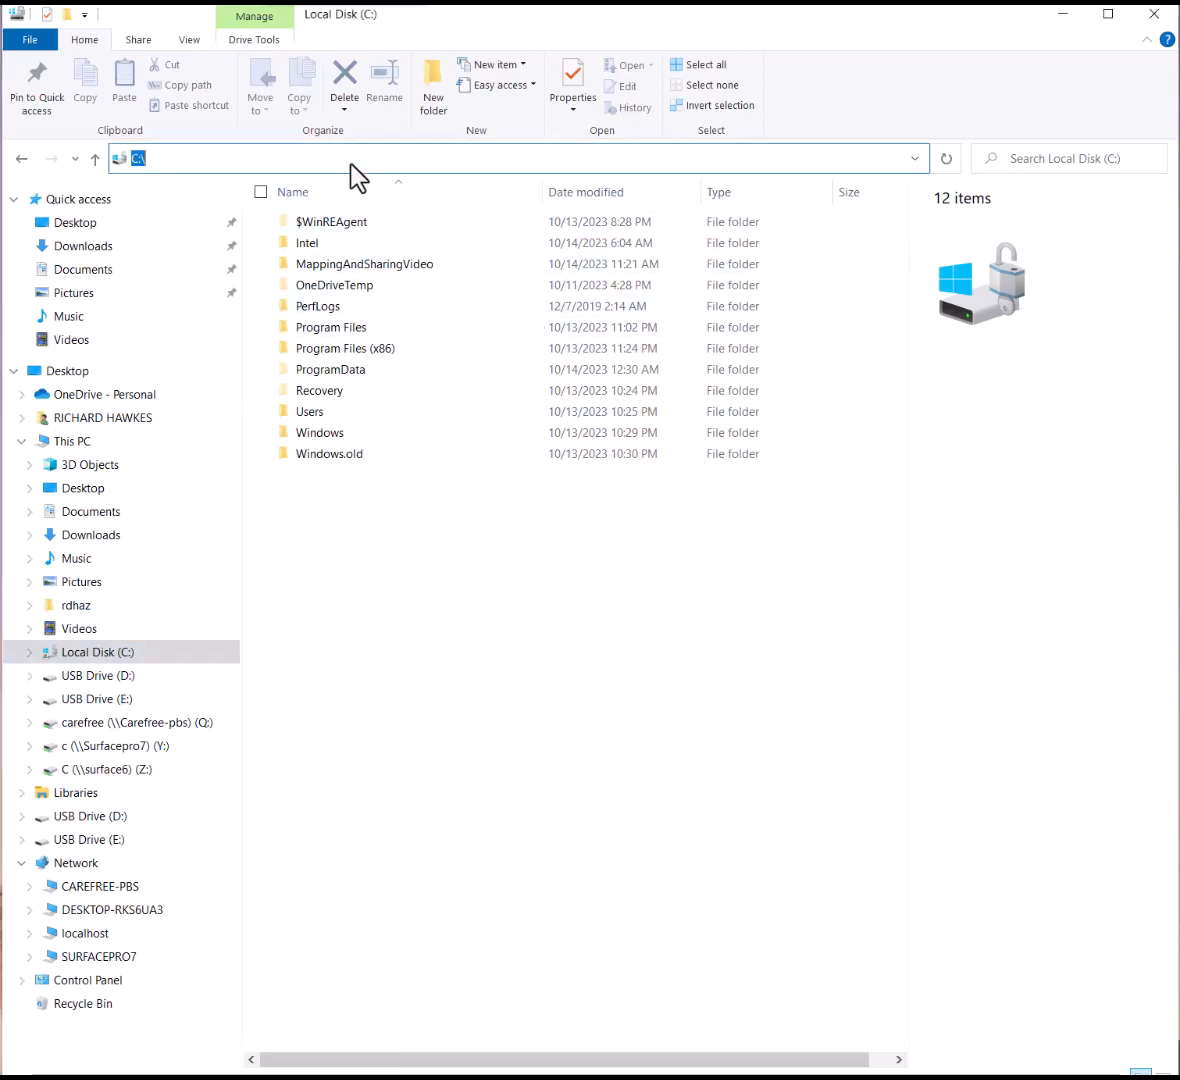
{"action": "type", "text": "\\\\"}
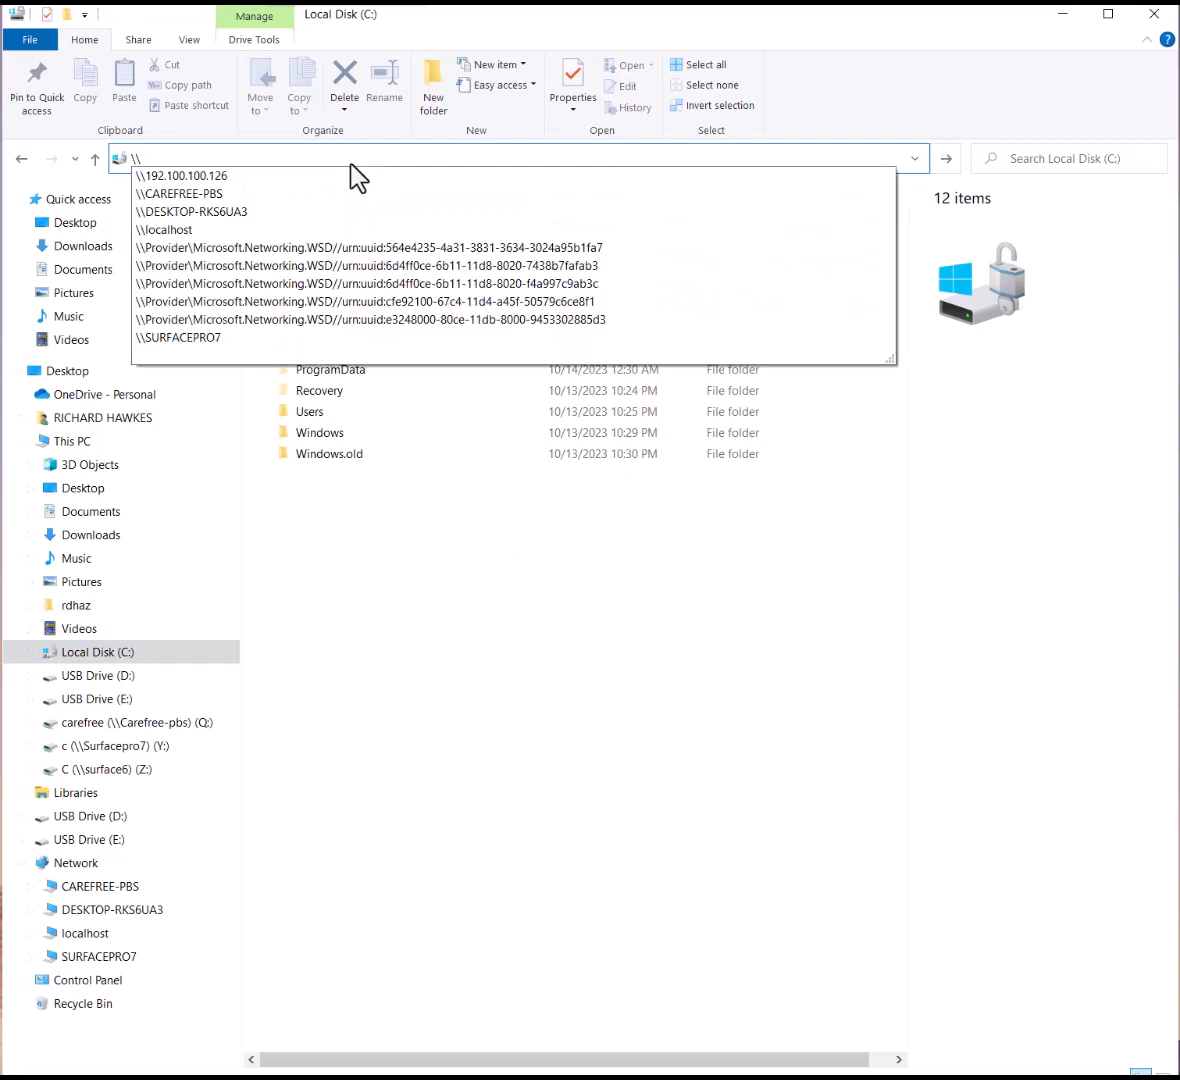
{"action": "left_click", "coordinate": [195, 232]}
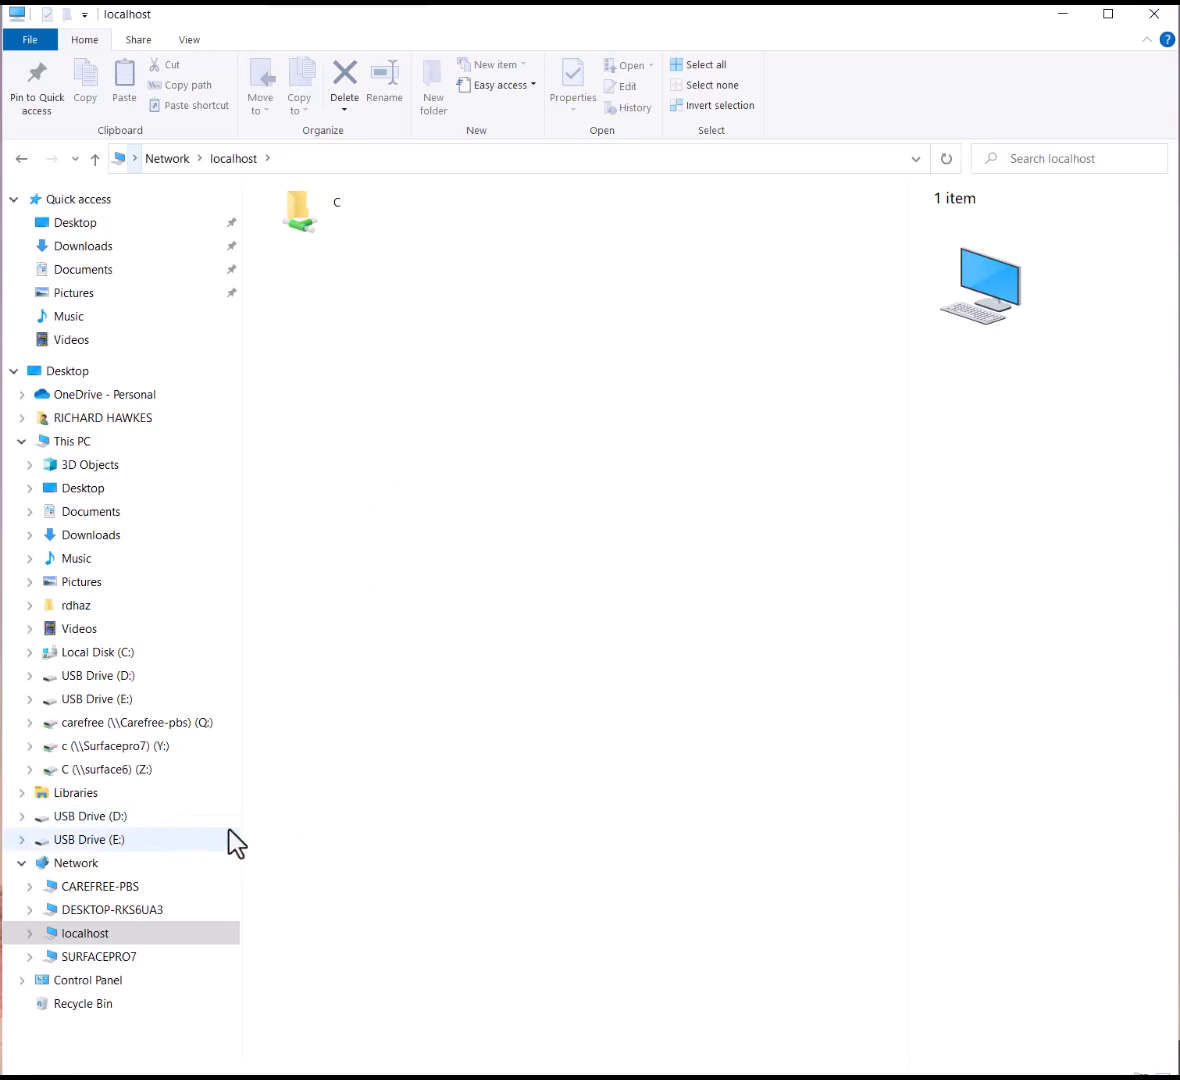
{"action": "left_click", "coordinate": [146, 658]}
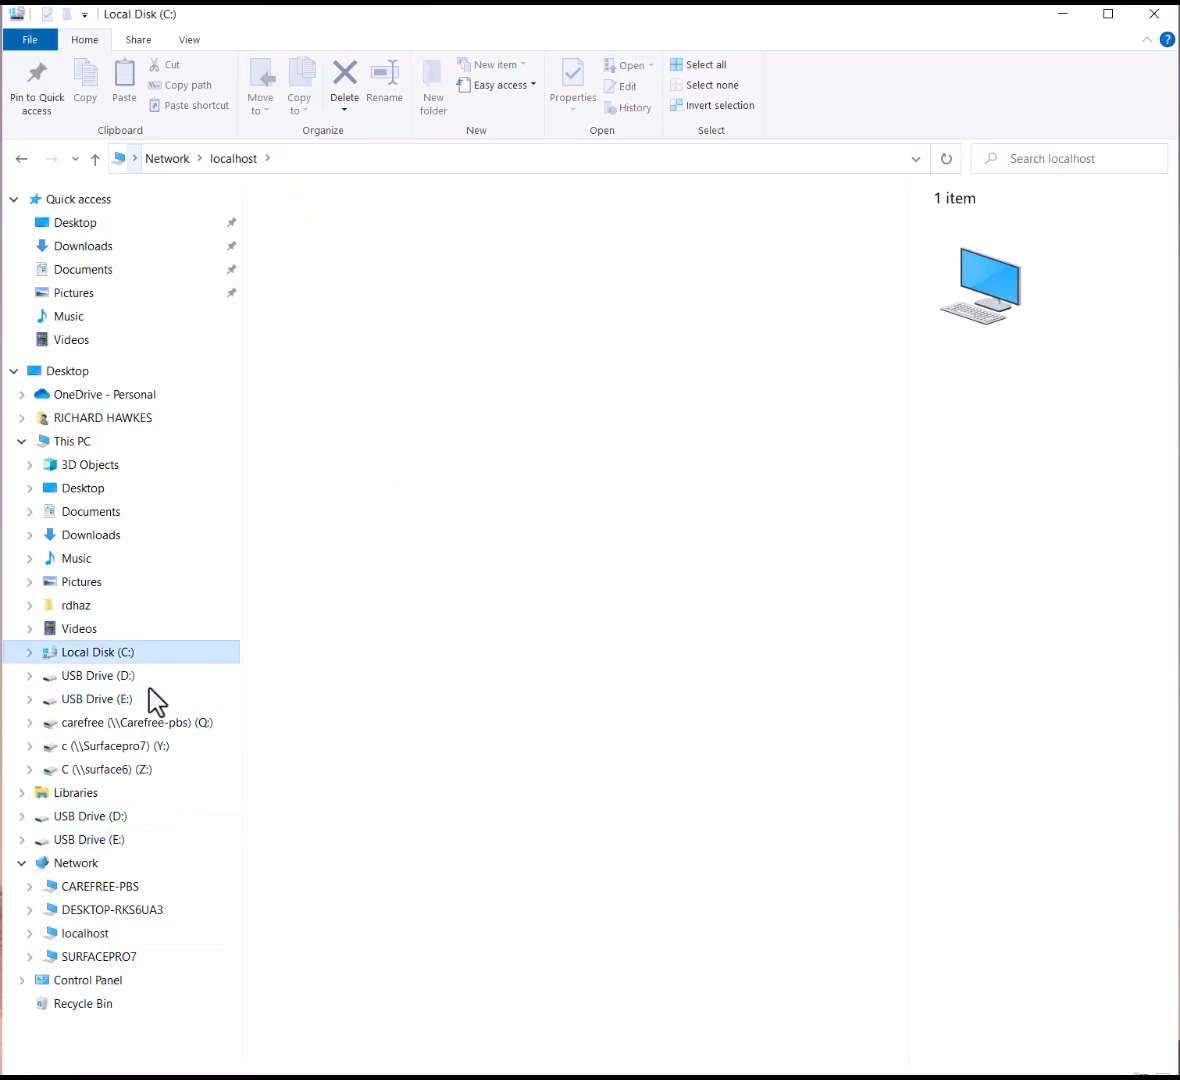
Review C:'s advanced sharing (share name C, 20 users), then view its Security permissions for Everyone
{"action": "right_click", "coordinate": [157, 653]}
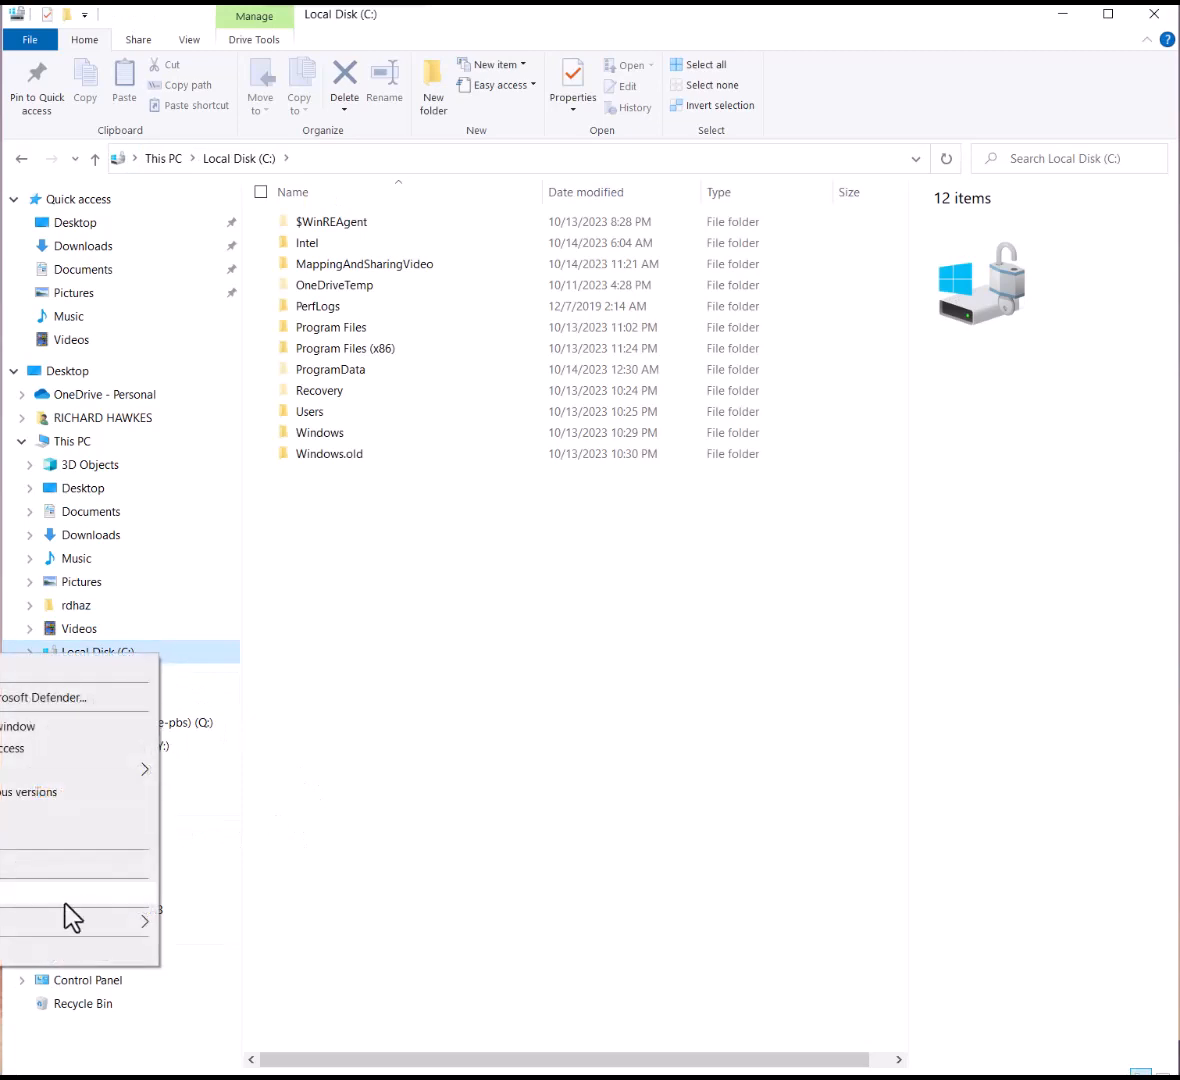
{"action": "left_click", "coordinate": [30, 950]}
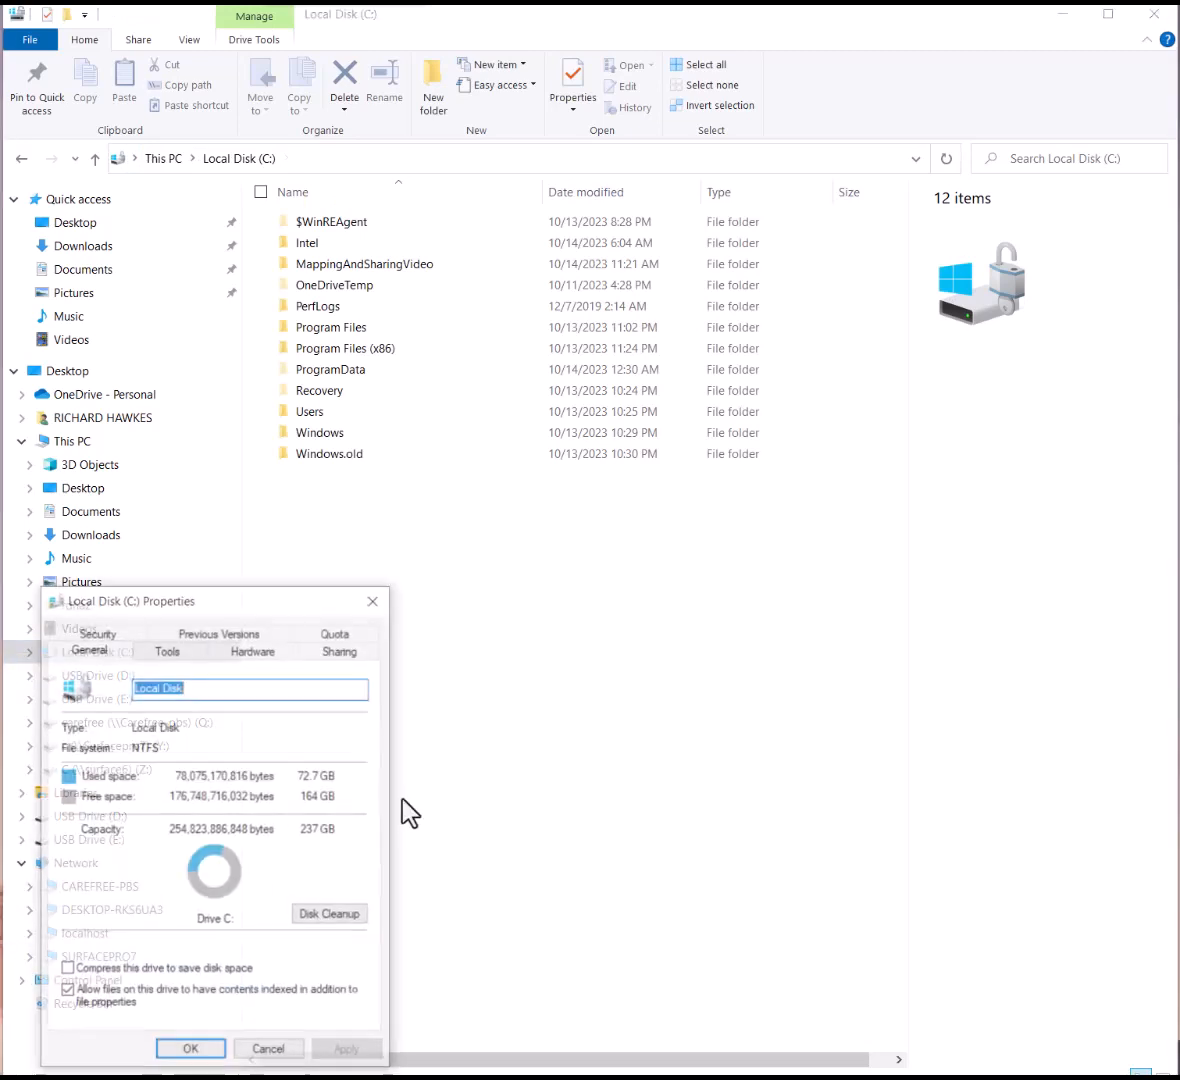
{"action": "left_click", "coordinate": [341, 650]}
{"action": "left_click_drag", "start_coordinate": [287, 615], "coordinate": [548, 371]}
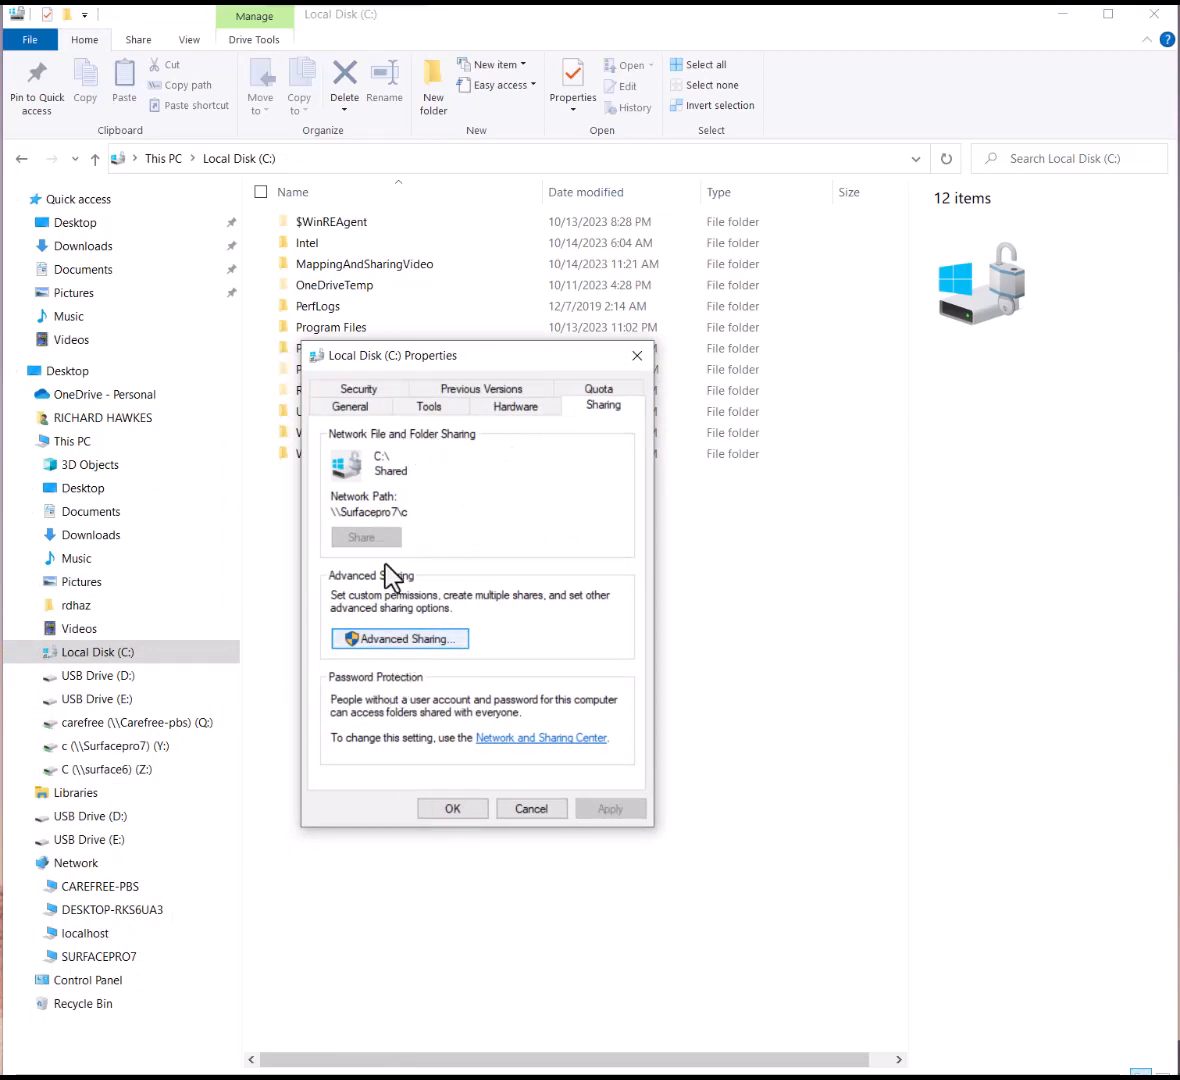
{"action": "left_click", "coordinate": [378, 639]}
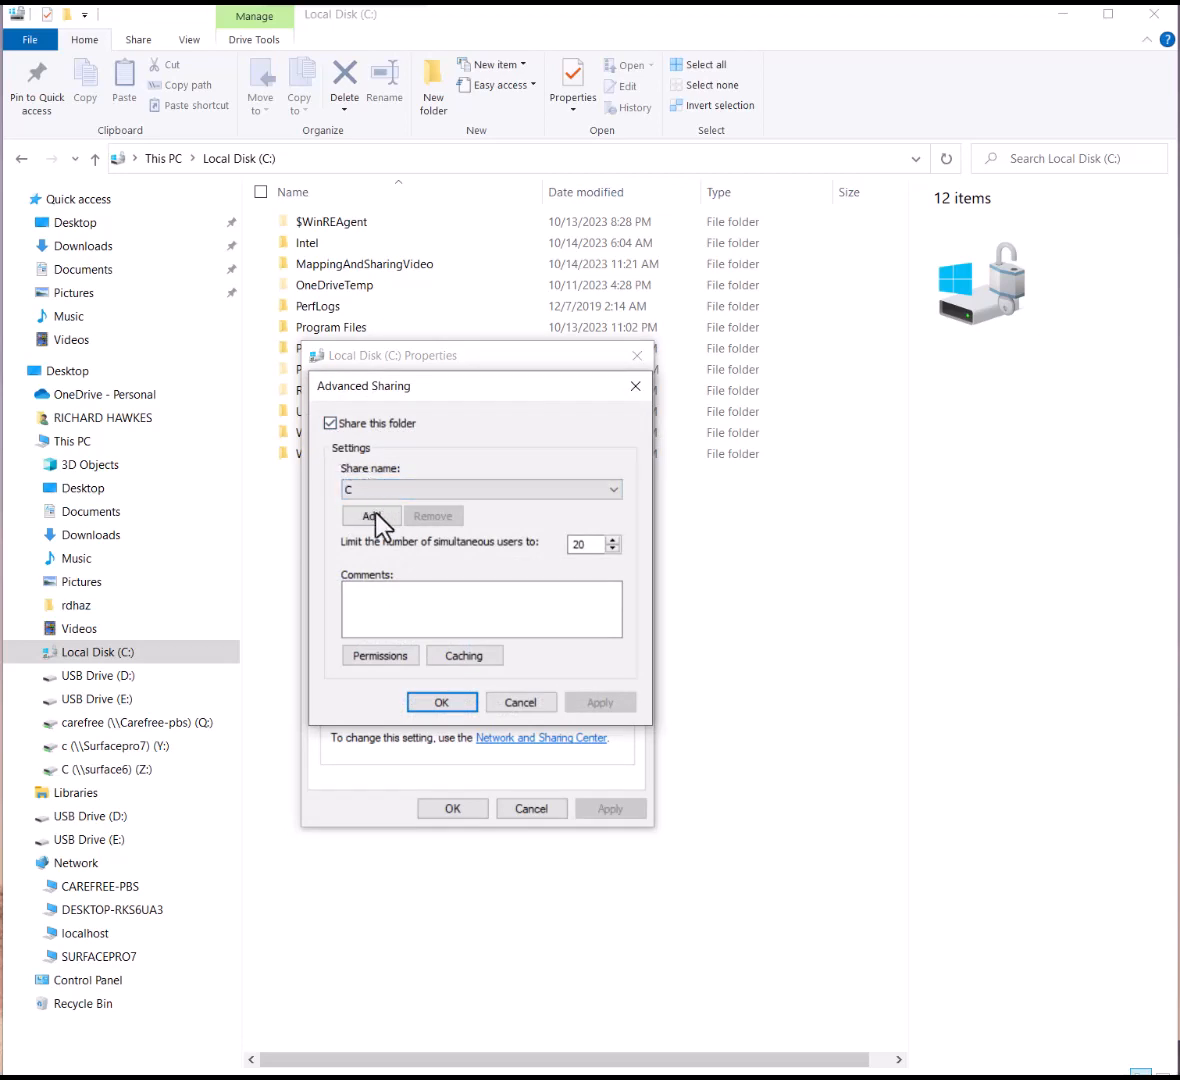
{"action": "left_click", "coordinate": [455, 700]}
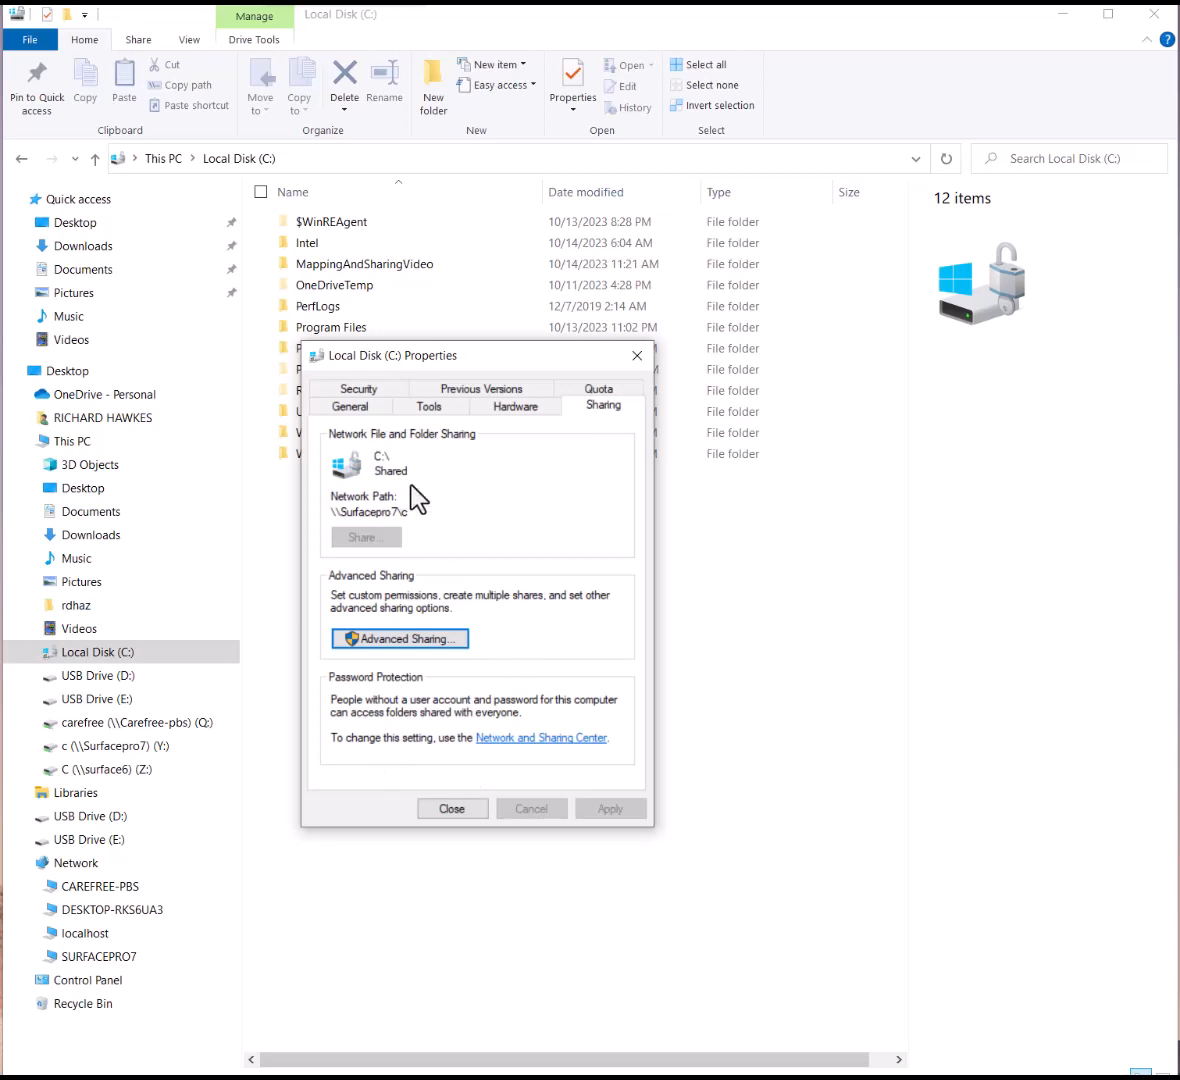
{"action": "left_click", "coordinate": [366, 390]}
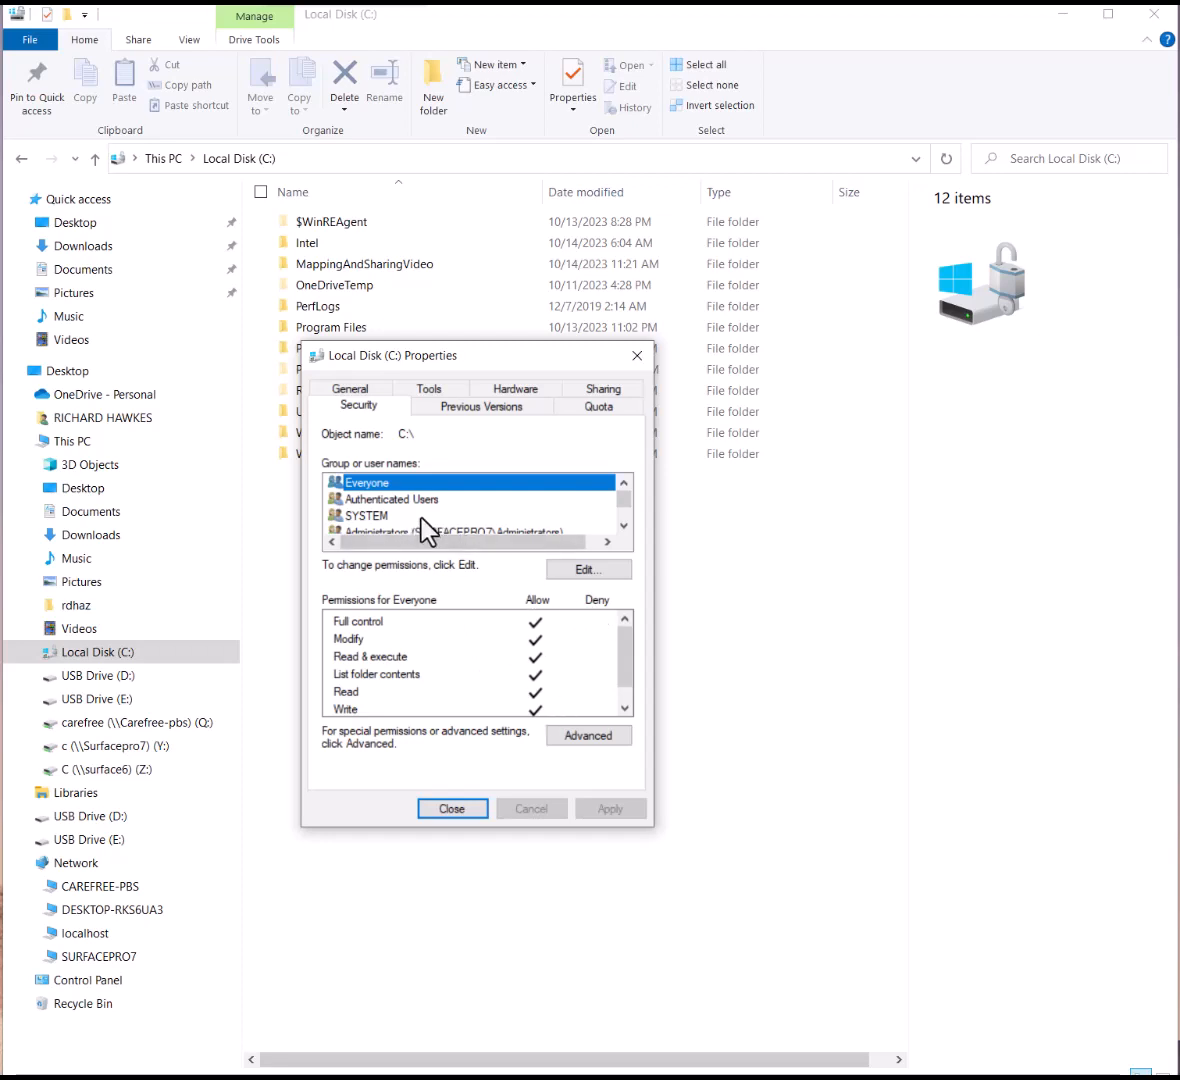
{"action": "scroll", "coordinate": [442, 512], "scroll_direction": "down", "scroll_amount": 1}
{"action": "left_click", "coordinate": [447, 520]}
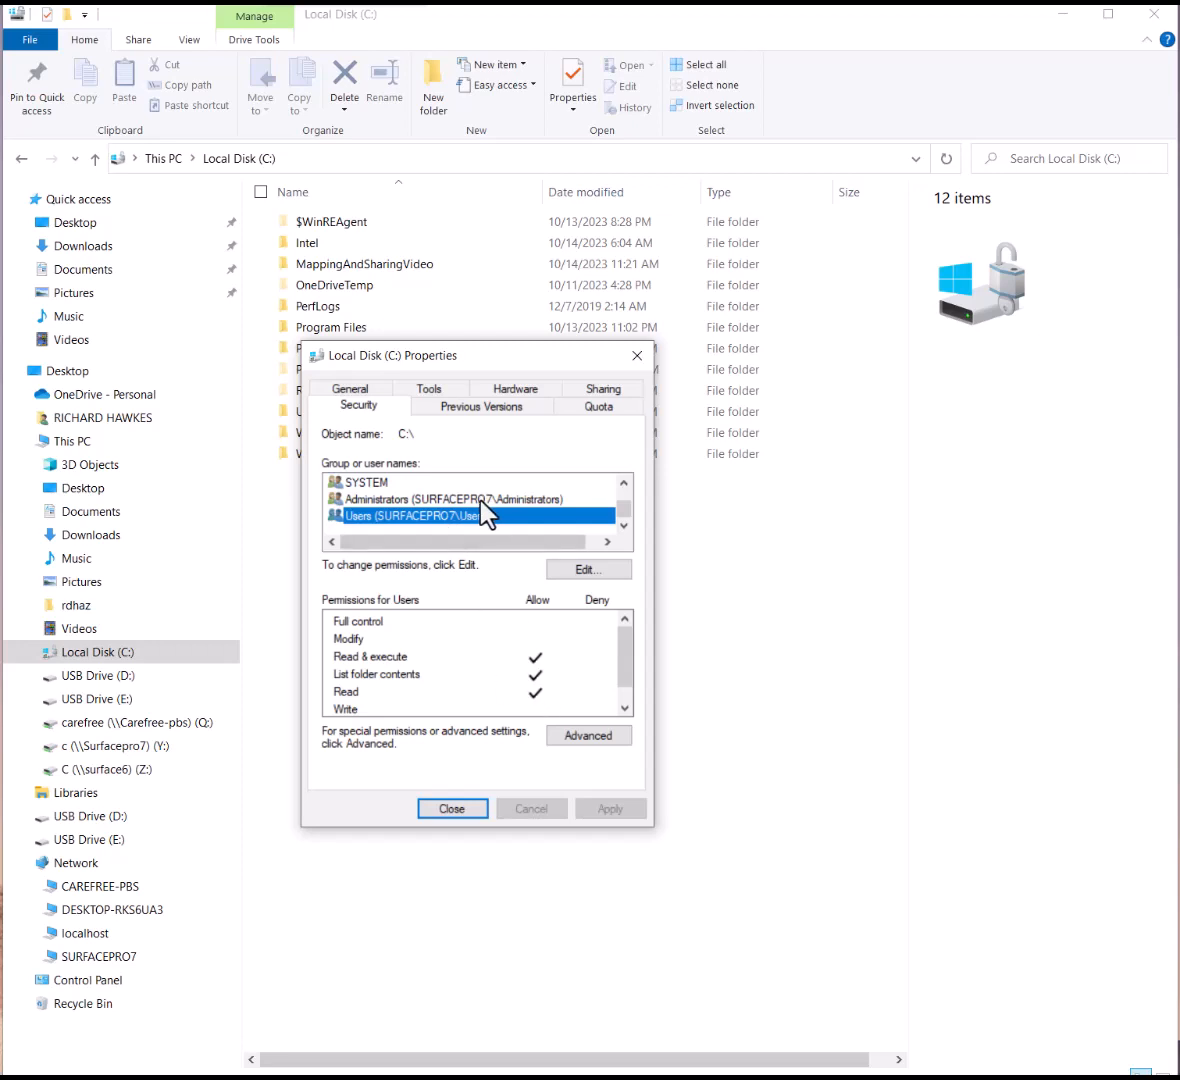
{"action": "left_click", "coordinate": [445, 499]}
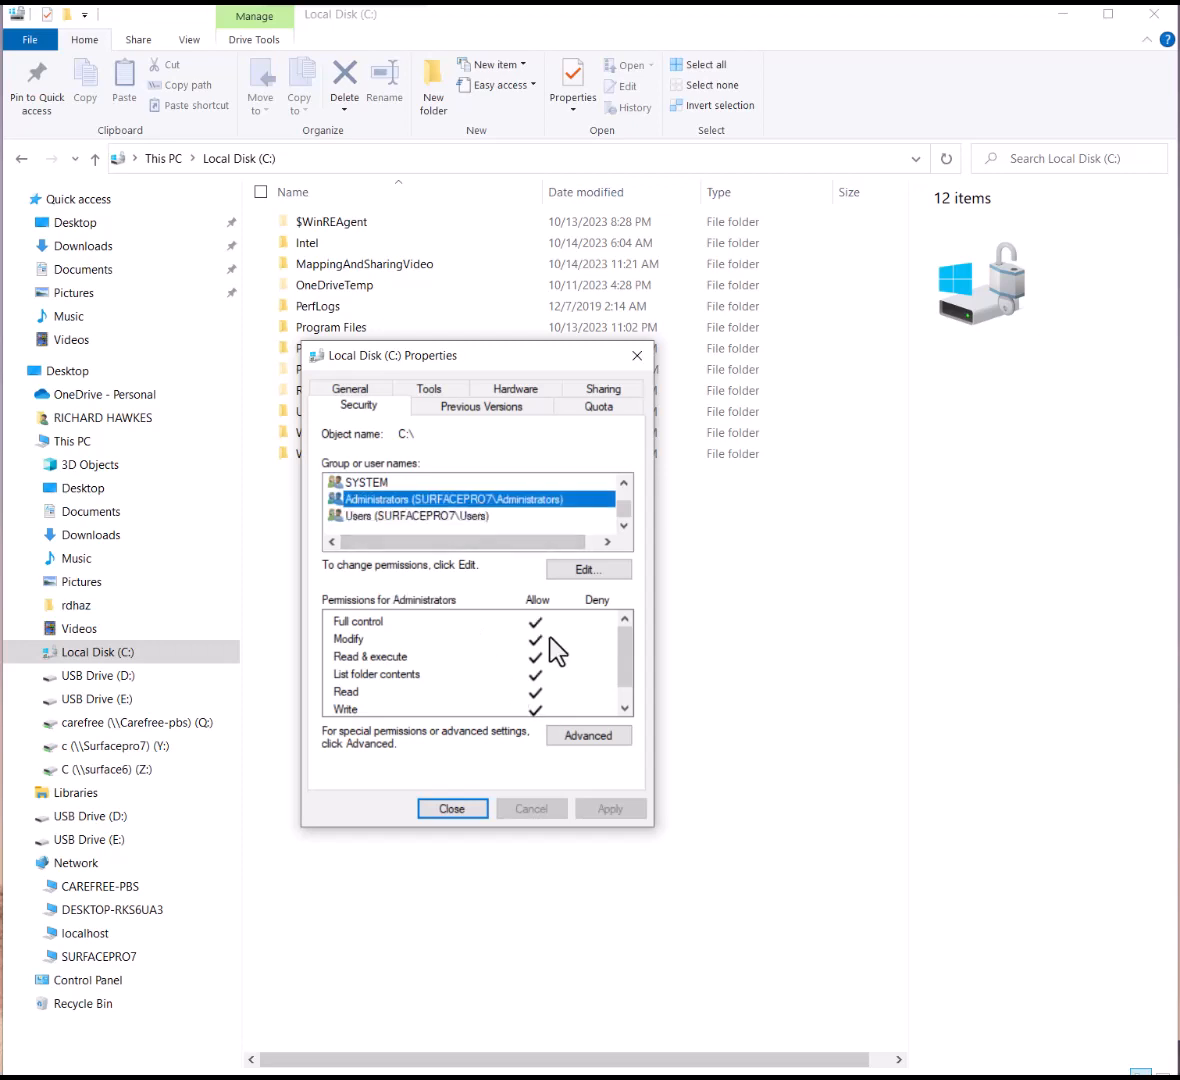
{"action": "scroll", "coordinate": [500, 515], "scroll_direction": "up", "scroll_amount": 1}
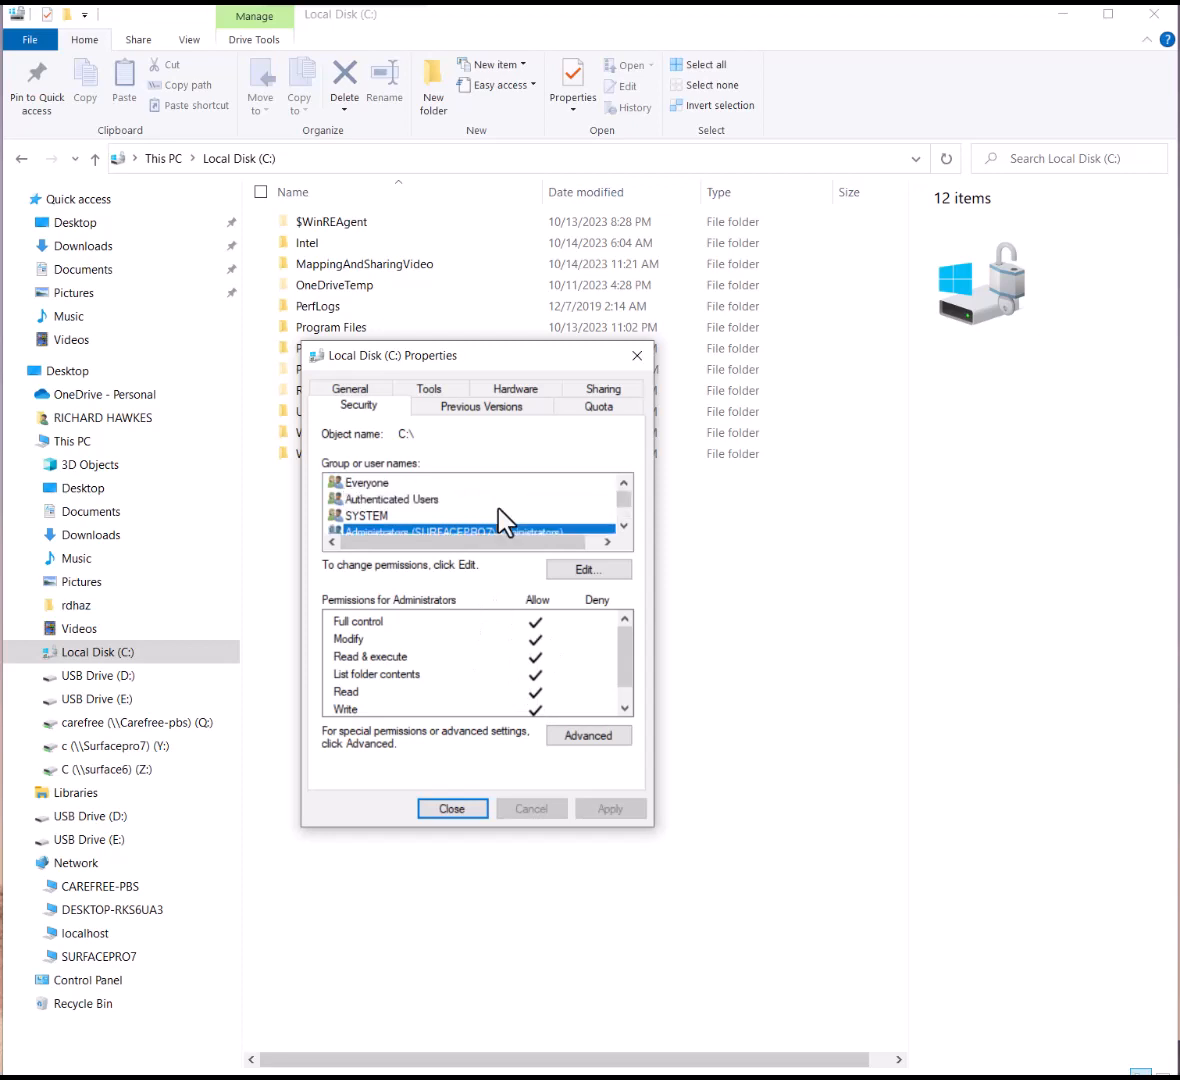
{"action": "left_click", "coordinate": [372, 482]}
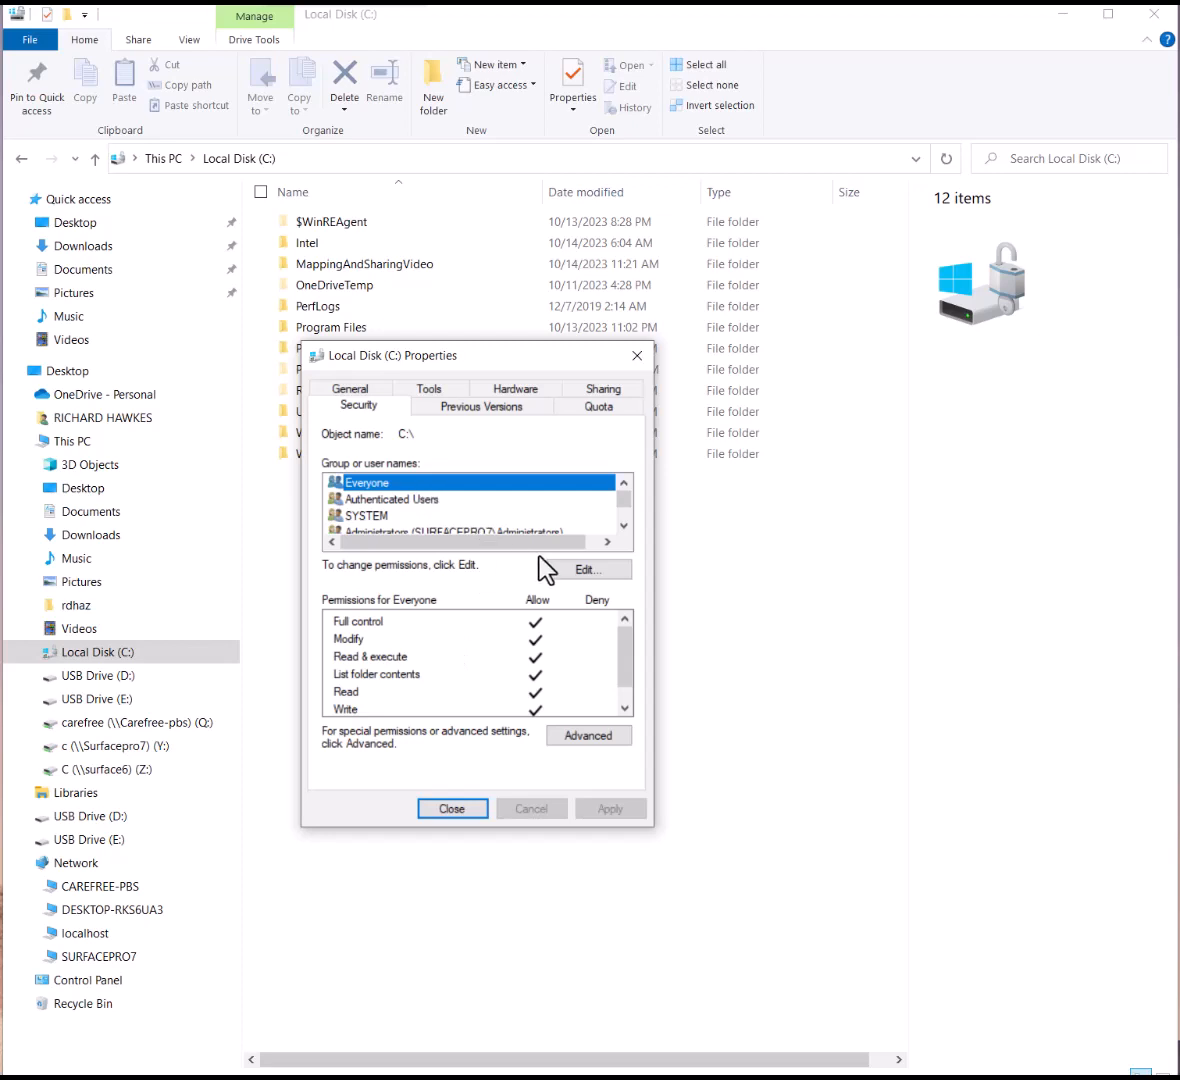
{"action": "left_click", "coordinate": [576, 571]}
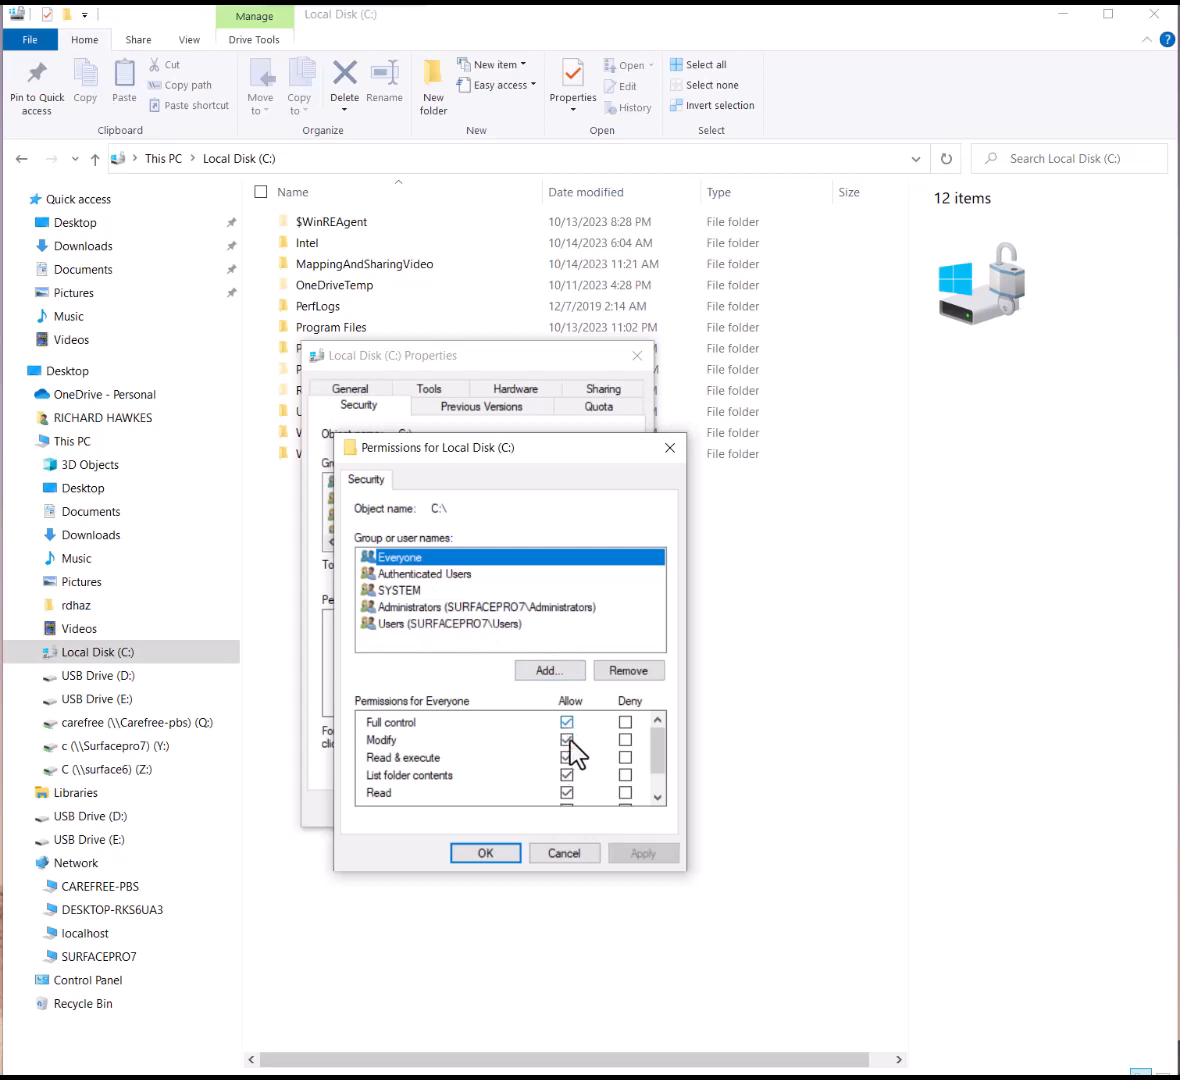
{"action": "left_click", "coordinate": [564, 853]}
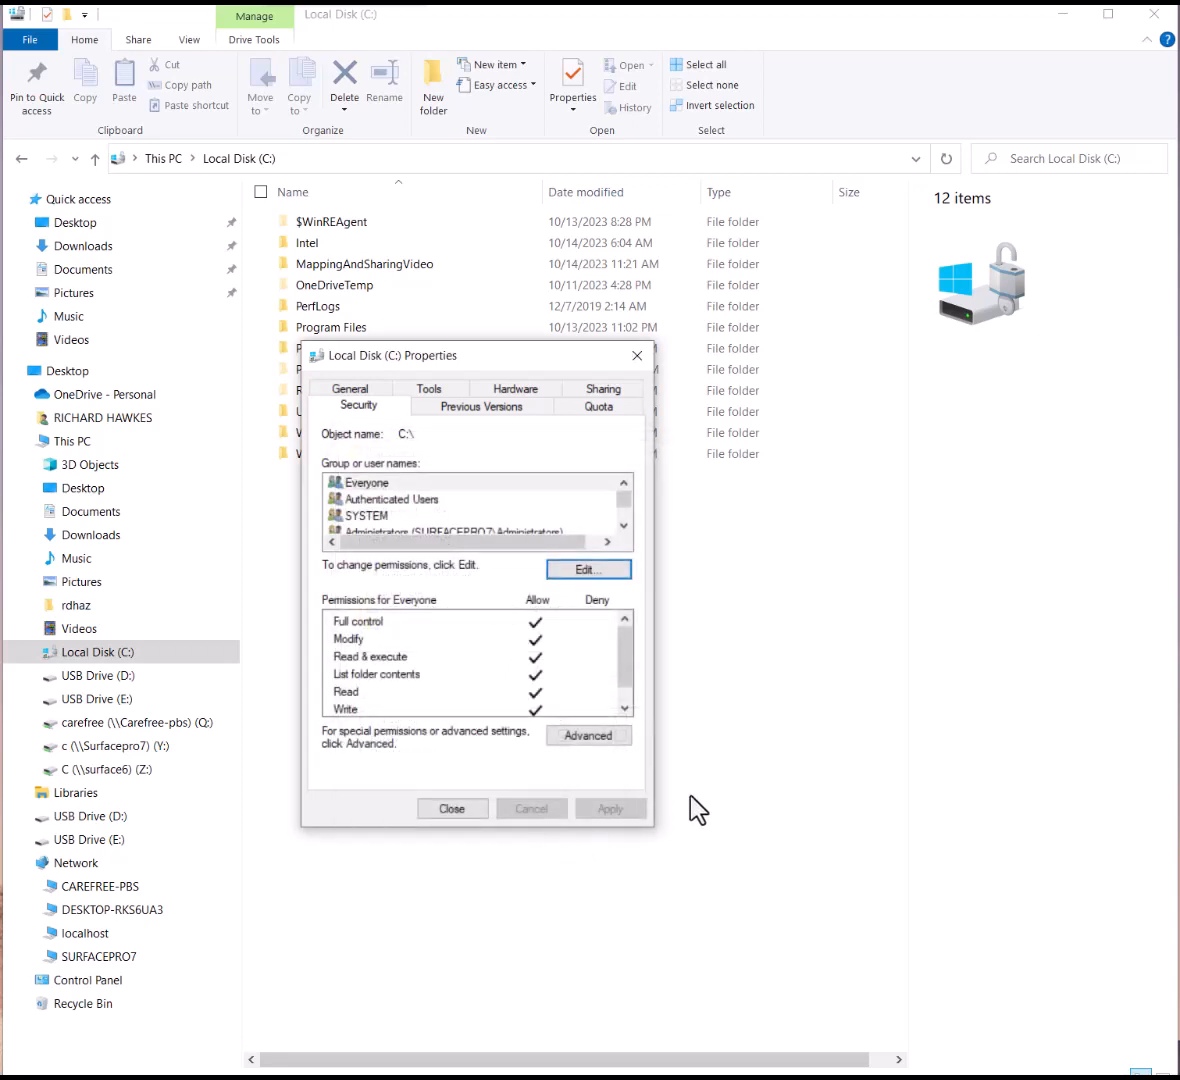
Dismiss the Local Disk (C:) Properties dialog to show the drive's 12 folders
{"action": "left_click", "coordinate": [470, 814]}
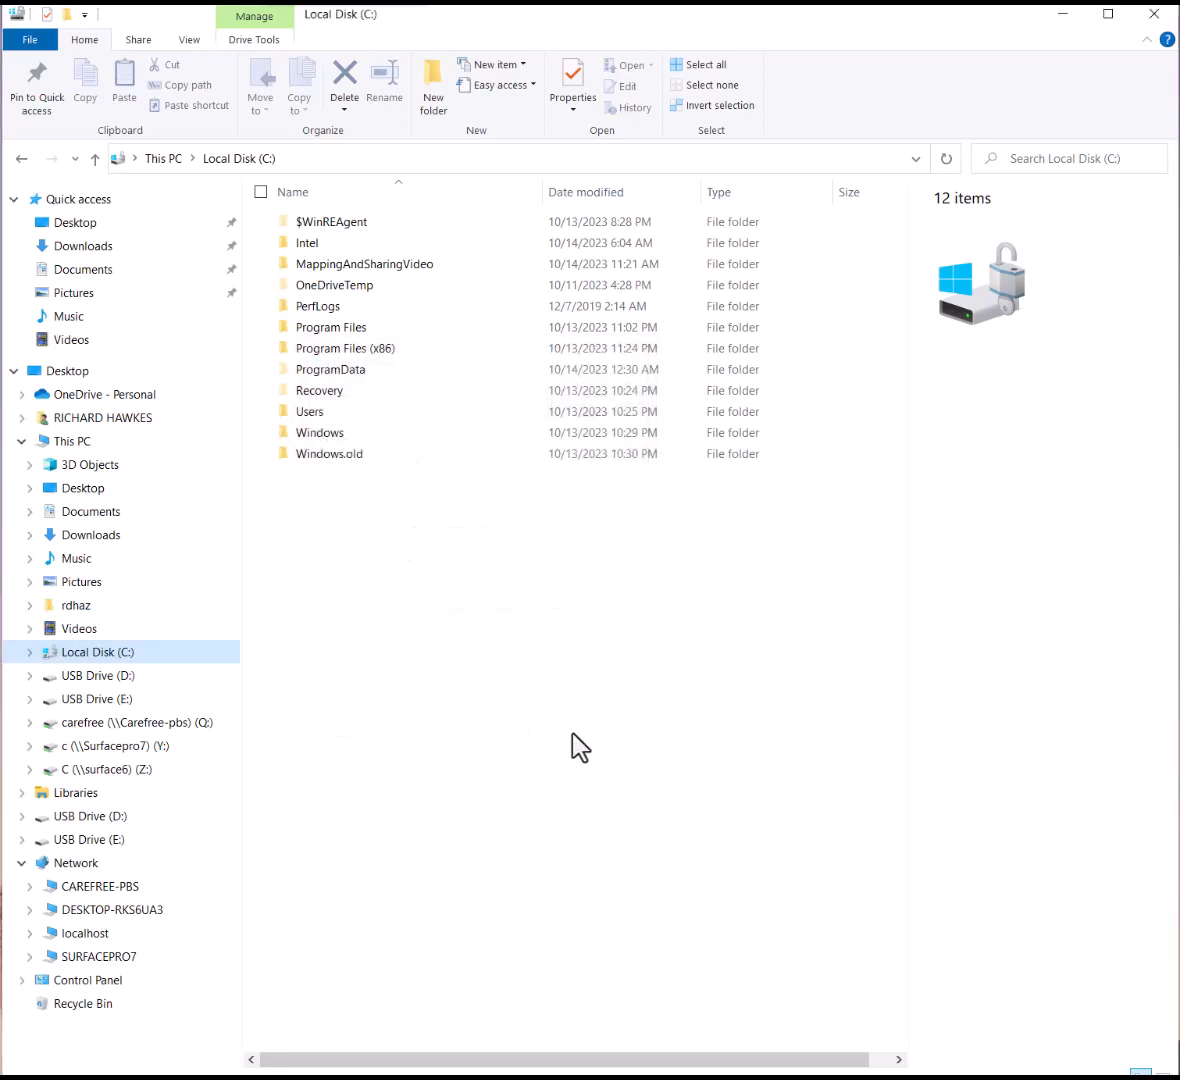